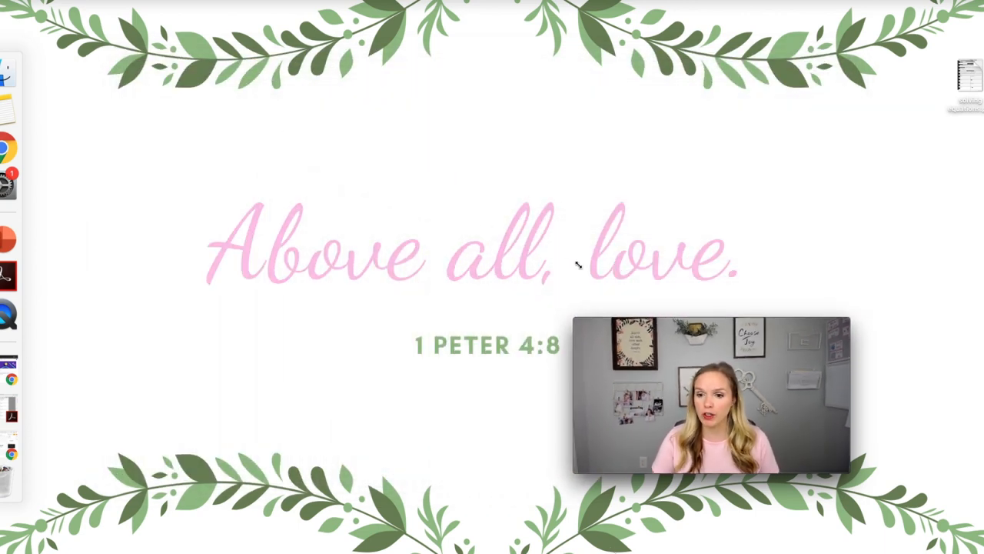
Step: Scroll through the solving equations PDF pages and start exporting it to another format
{"action": "left_click_drag", "start_coordinate": [846, 361], "coordinate": [948, 407]}
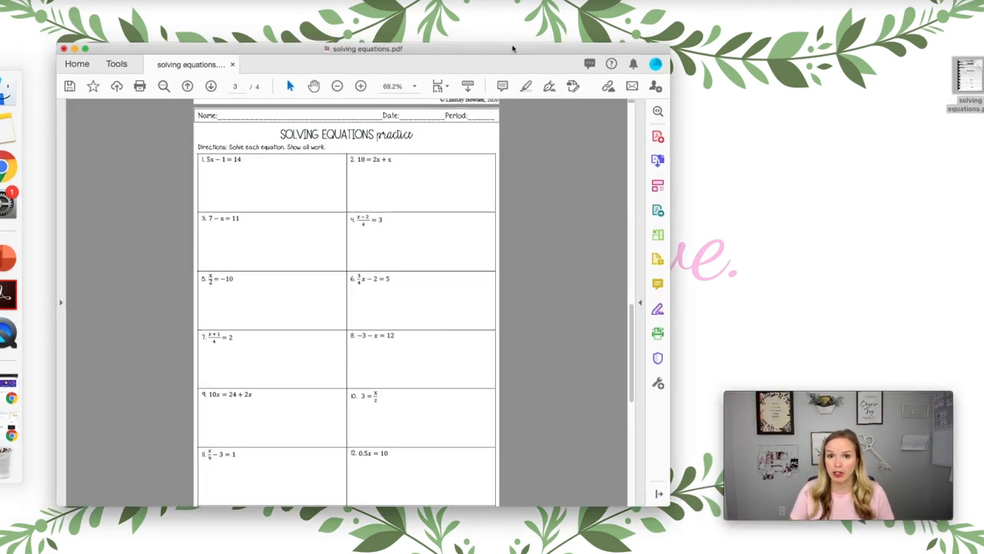
{"action": "scroll", "coordinate": [485, 262], "scroll_direction": "up", "scroll_amount": 2}
{"action": "scroll", "coordinate": [485, 262], "scroll_direction": "up", "scroll_amount": 10}
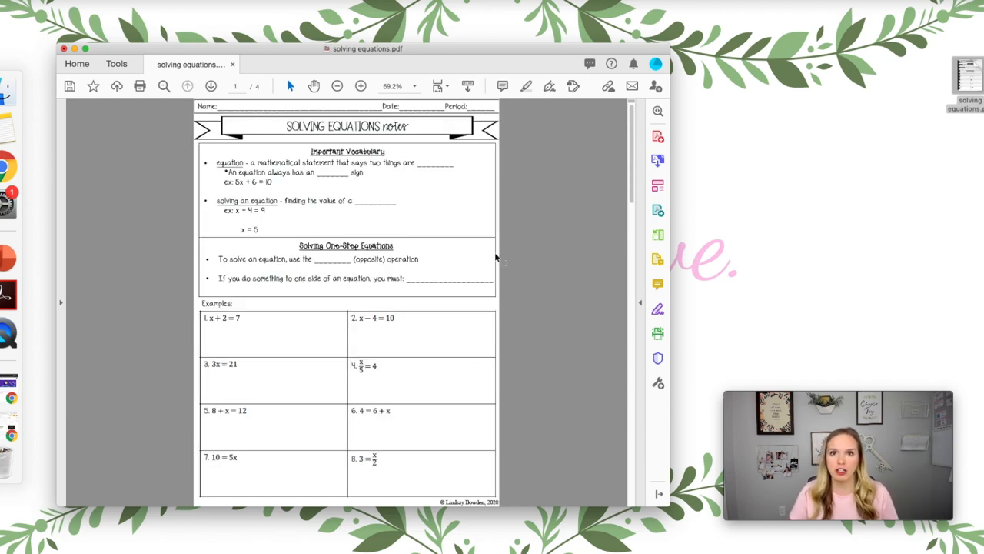
{"action": "scroll", "coordinate": [496, 257], "scroll_direction": "down", "scroll_amount": 3}
{"action": "scroll", "coordinate": [496, 258], "scroll_direction": "down", "scroll_amount": 3}
{"action": "scroll", "coordinate": [496, 258], "scroll_direction": "down", "scroll_amount": 3}
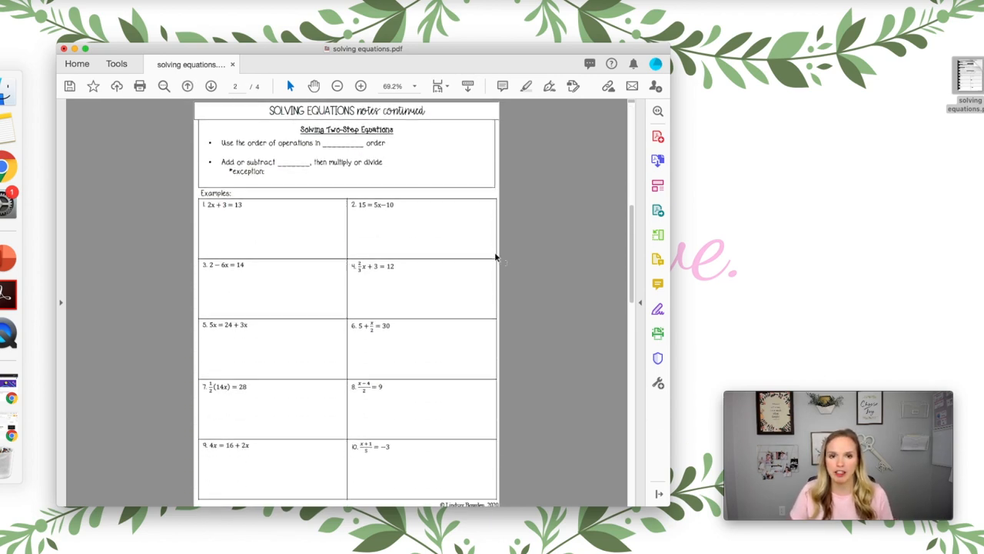
{"action": "scroll", "coordinate": [496, 258], "scroll_direction": "down", "scroll_amount": 1}
{"action": "scroll", "coordinate": [496, 258], "scroll_direction": "down", "scroll_amount": 3}
{"action": "scroll", "coordinate": [496, 258], "scroll_direction": "down", "scroll_amount": 3}
{"action": "scroll", "coordinate": [496, 258], "scroll_direction": "down", "scroll_amount": 2}
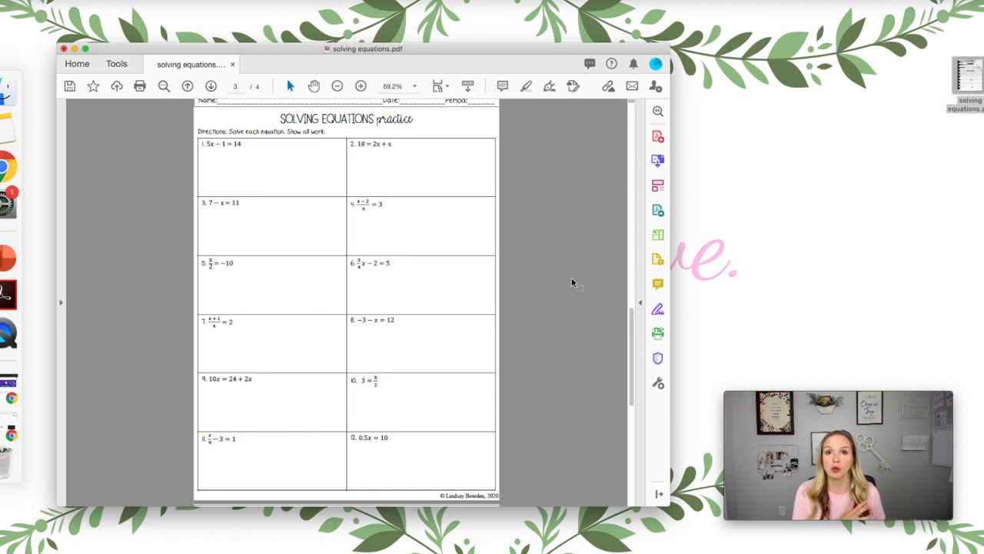
{"action": "scroll", "coordinate": [572, 283], "scroll_direction": "up", "scroll_amount": 1}
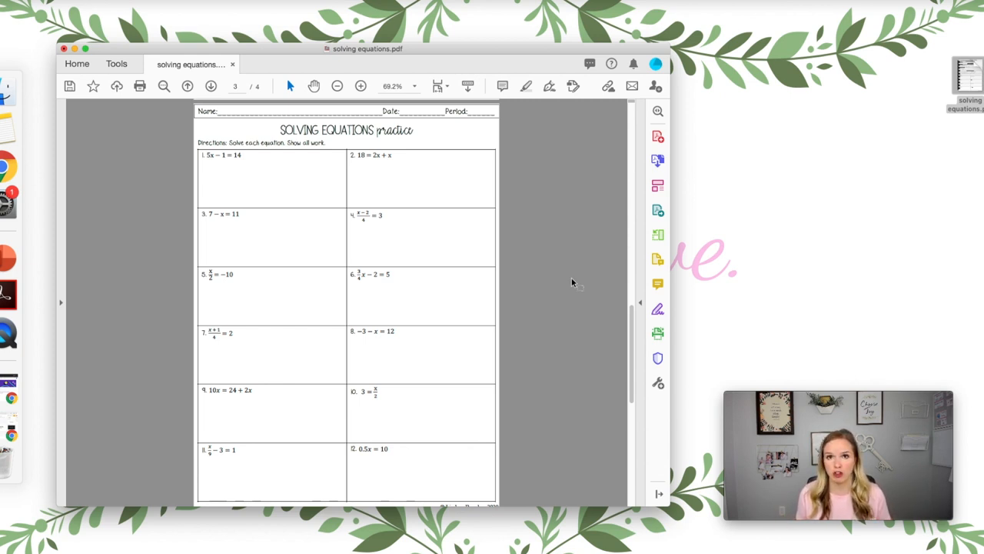
{"action": "scroll", "coordinate": [572, 283], "scroll_direction": "up", "scroll_amount": 1}
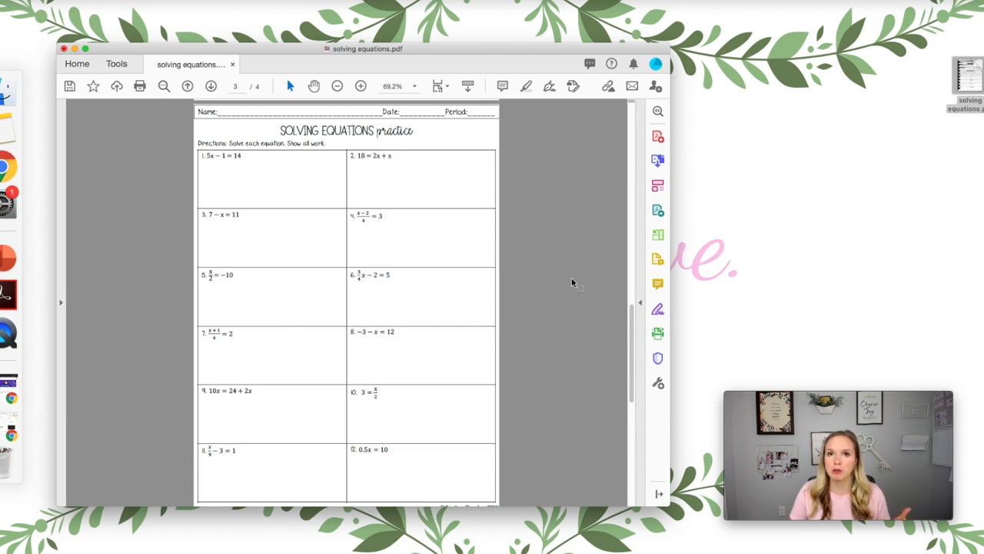
{"action": "scroll", "coordinate": [572, 282], "scroll_direction": "up", "scroll_amount": 1}
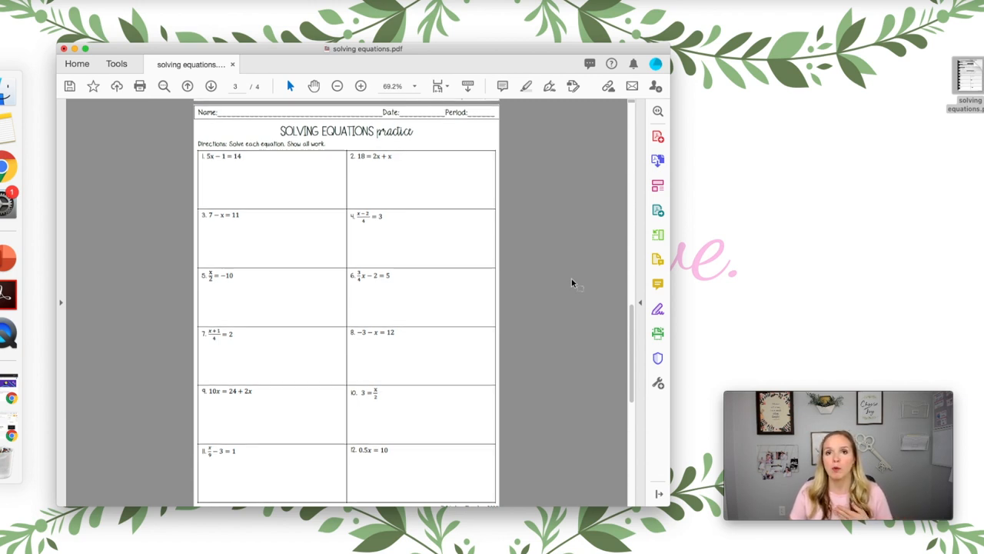
{"action": "scroll", "coordinate": [572, 283], "scroll_direction": "down", "scroll_amount": 1}
{"action": "scroll", "coordinate": [572, 283], "scroll_direction": "down", "scroll_amount": 1}
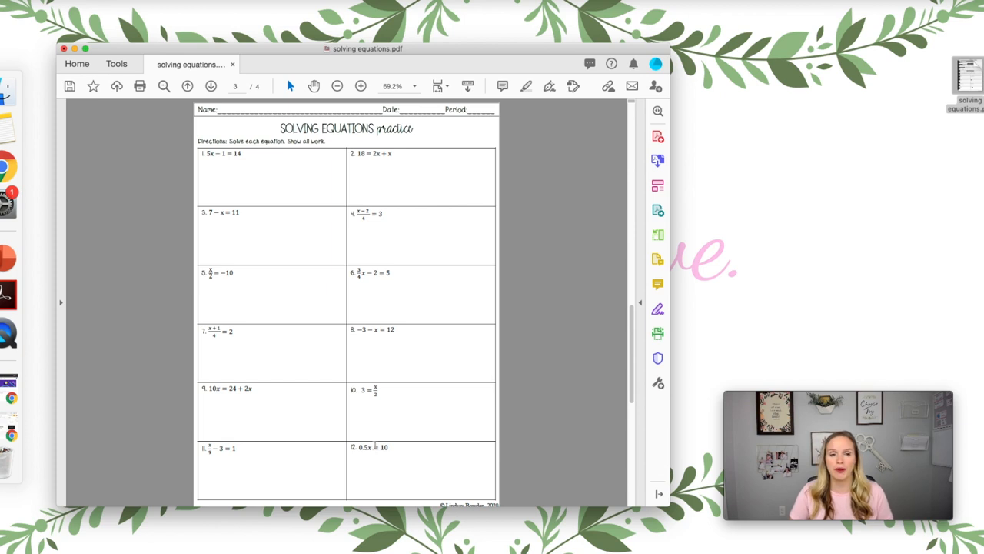
{"action": "left_click", "coordinate": [86, 2]}
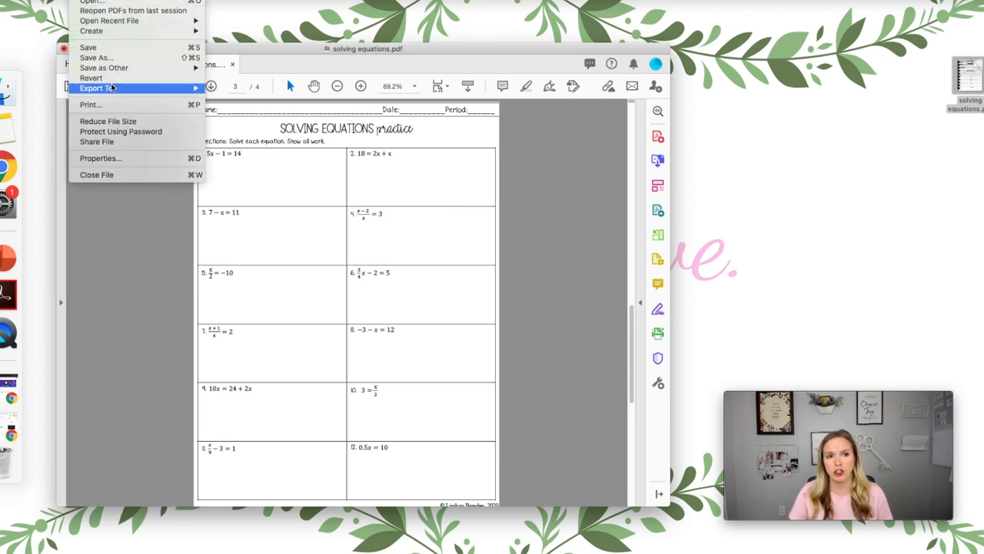
{"action": "mouse_move", "coordinate": [96, 88]}
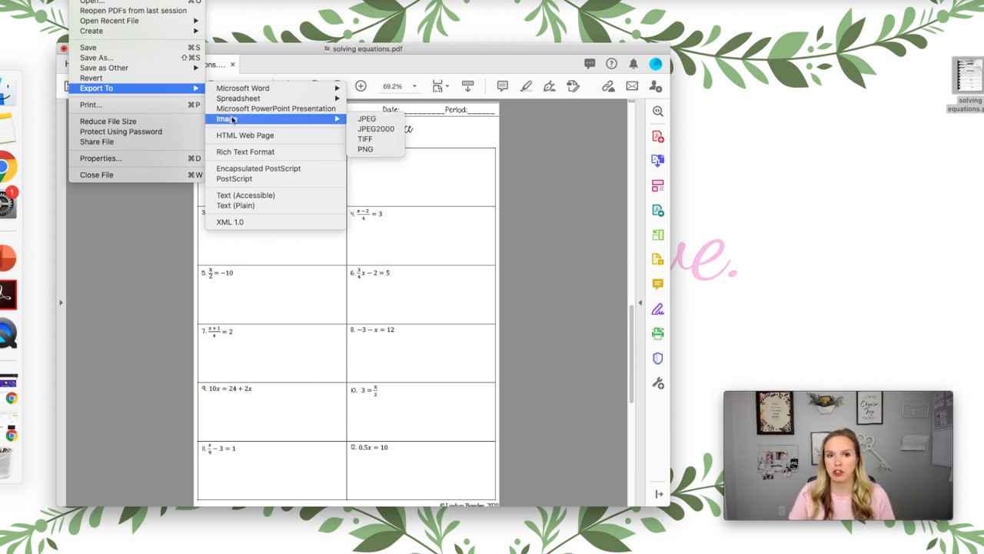
{"action": "mouse_move", "coordinate": [226, 118]}
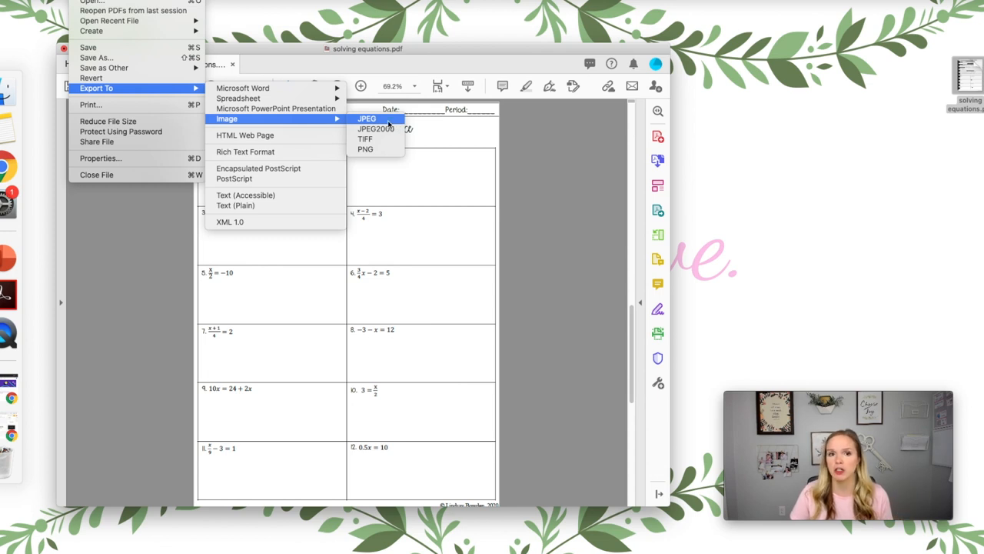
Step: Export the PDF pages as JPEG images to the Desktop and minimize Acrobat to reveal them
{"action": "left_click", "coordinate": [389, 121]}
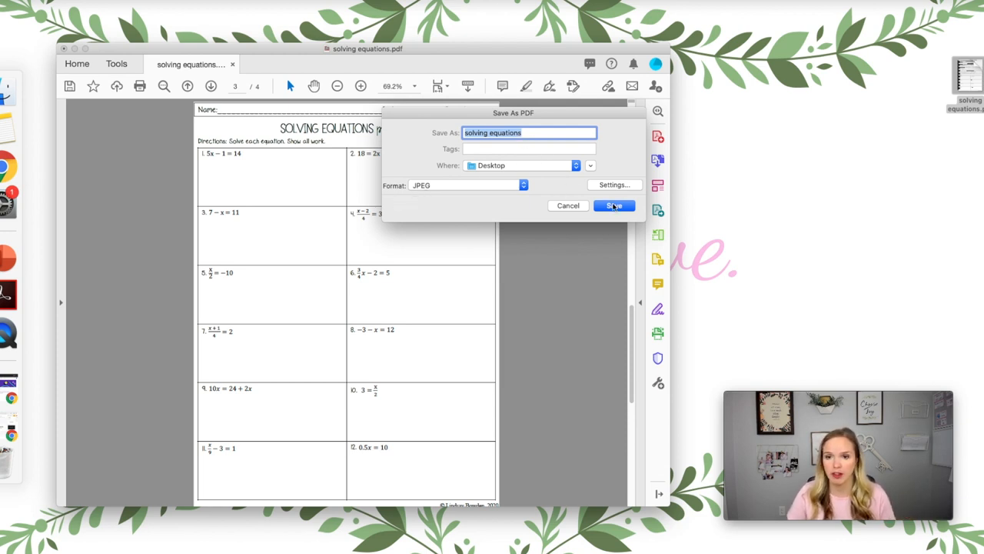
{"action": "left_click", "coordinate": [613, 206]}
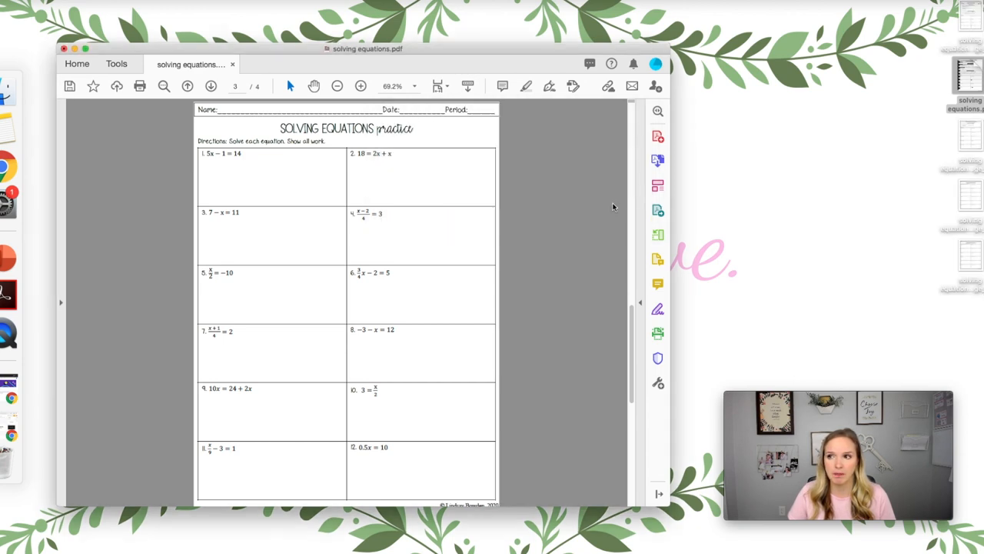
{"action": "left_click", "coordinate": [74, 49]}
{"action": "left_click", "coordinate": [971, 11]}
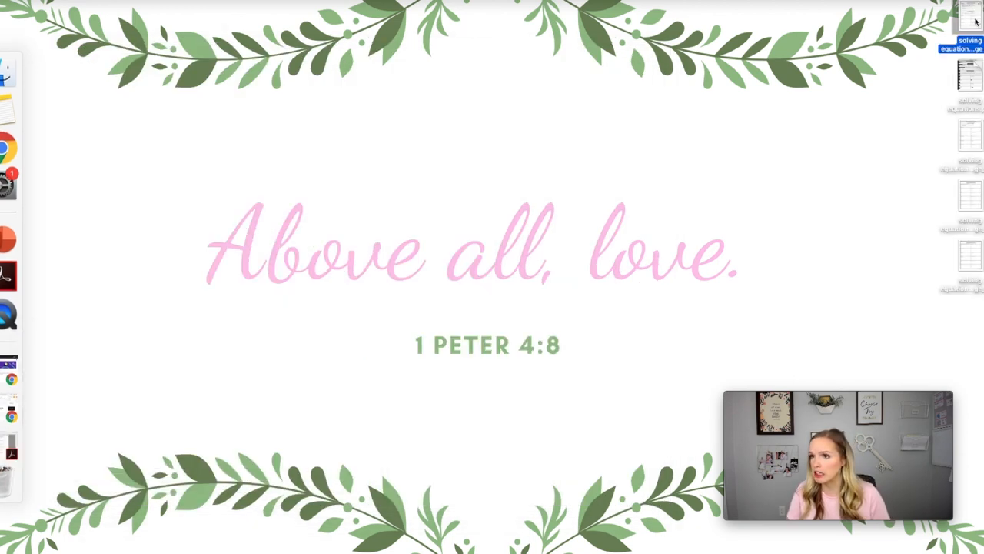
Step: Trash the unwanted Page_2 and Page_4 JPGs, check the Page_3 image, and return to the browser
{"action": "right_click", "coordinate": [975, 22]}
{"action": "key", "text": "Escape"}
{"action": "right_click", "coordinate": [969, 140]}
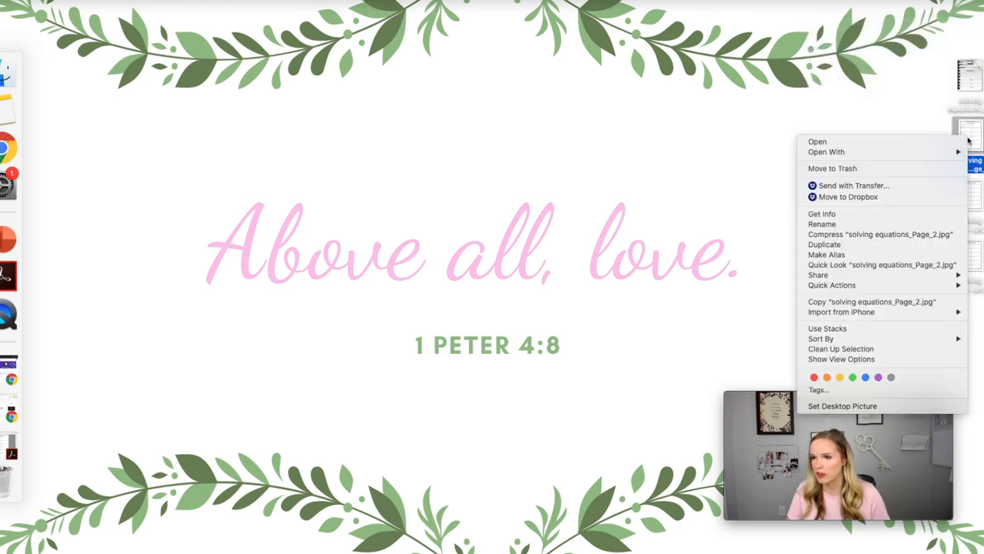
{"action": "left_click", "coordinate": [949, 168]}
{"action": "right_click", "coordinate": [967, 260]}
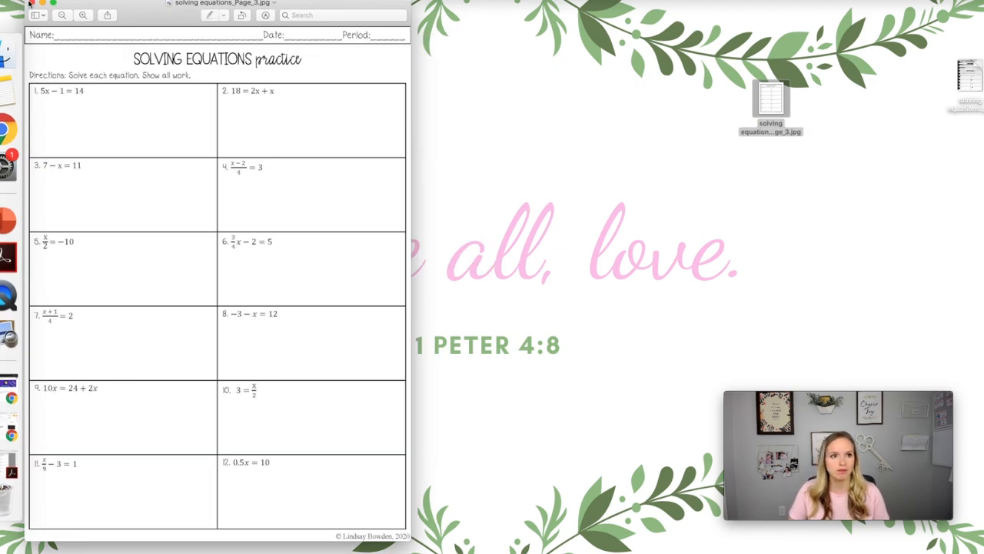
{"action": "left_click", "coordinate": [31, 4]}
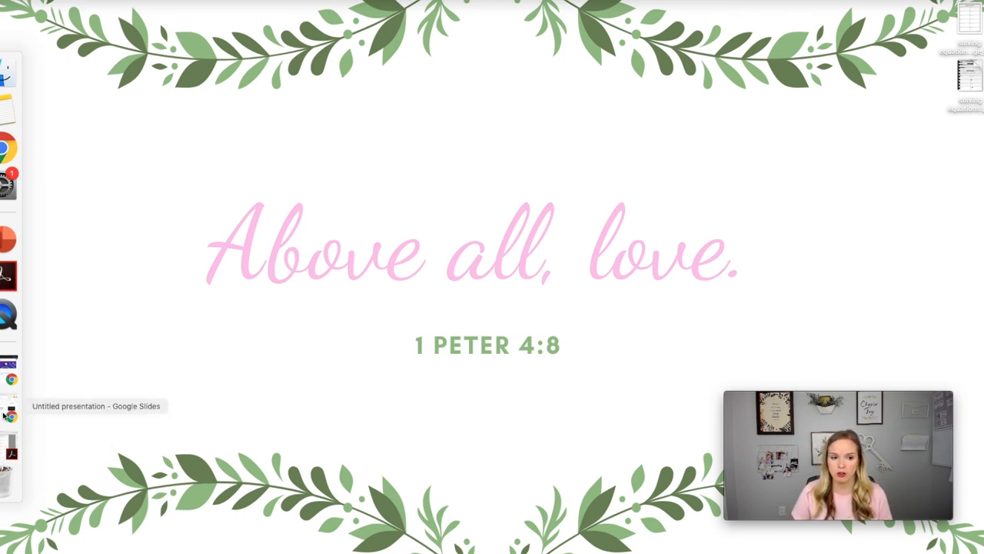
{"action": "left_click", "coordinate": [8, 406]}
Step: Load smallpdf.com in a new tab and choose the PDF to JPG converter
{"action": "left_click", "coordinate": [370, 34]}
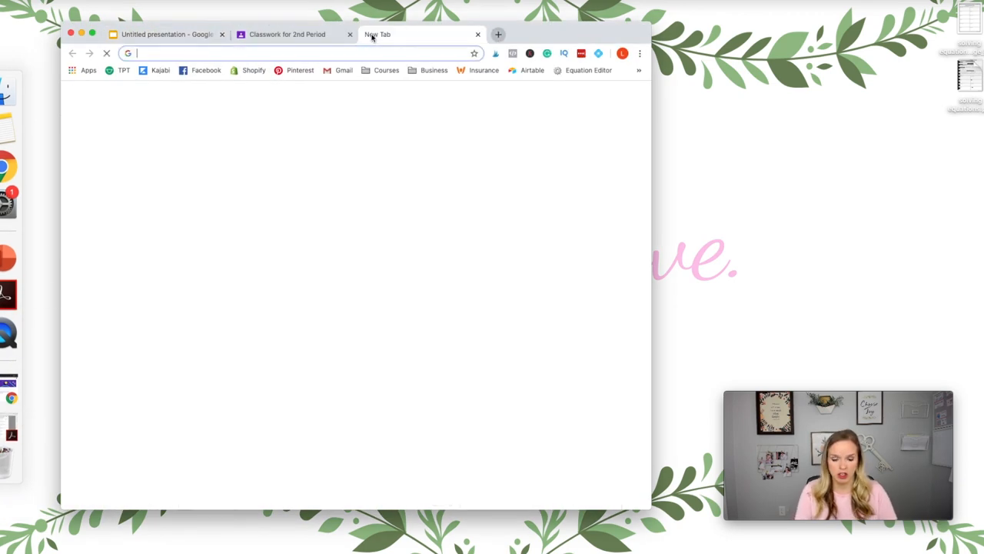
{"action": "type", "text": "smallpdf.c"}
{"action": "key", "text": "Return"}
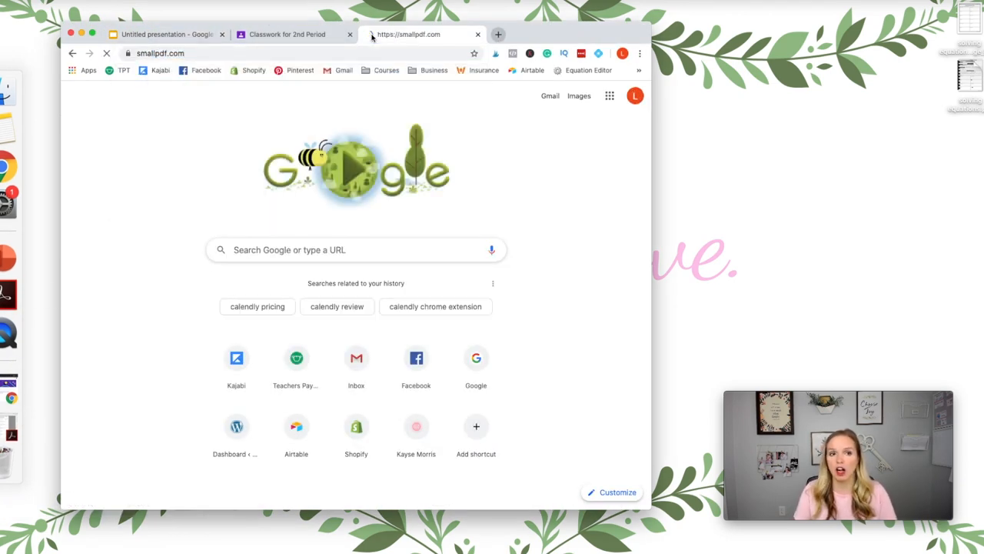
{"action": "left_click_drag", "start_coordinate": [528, 34], "coordinate": [556, 27]}
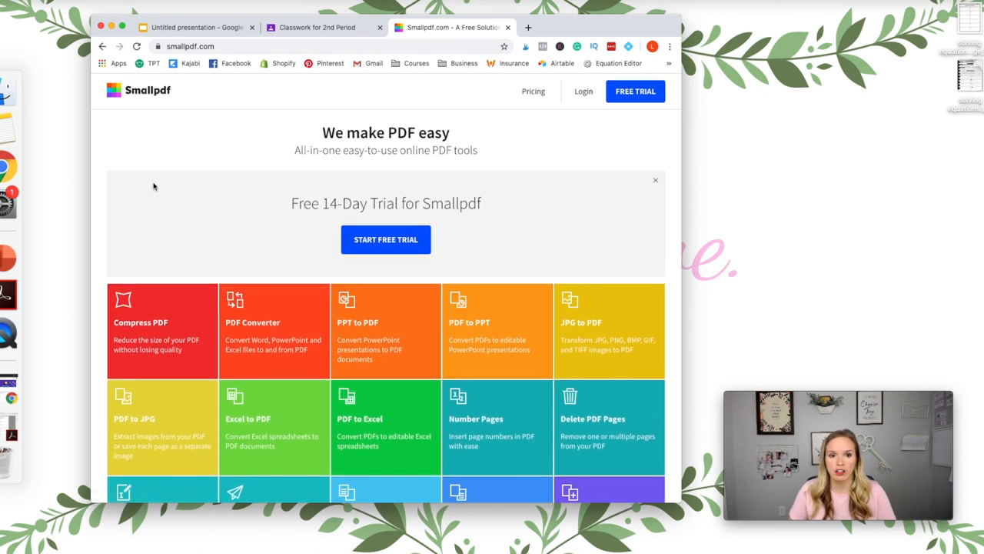
{"action": "scroll", "coordinate": [154, 185], "scroll_direction": "down", "scroll_amount": 2}
{"action": "scroll", "coordinate": [154, 187], "scroll_direction": "down", "scroll_amount": 2}
{"action": "scroll", "coordinate": [155, 187], "scroll_direction": "down", "scroll_amount": 1}
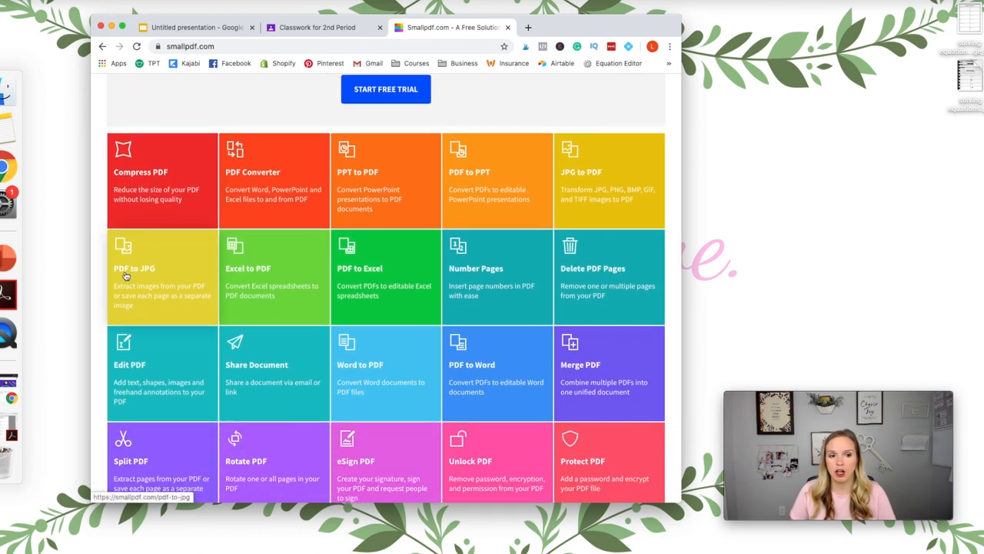
{"action": "left_click", "coordinate": [152, 277]}
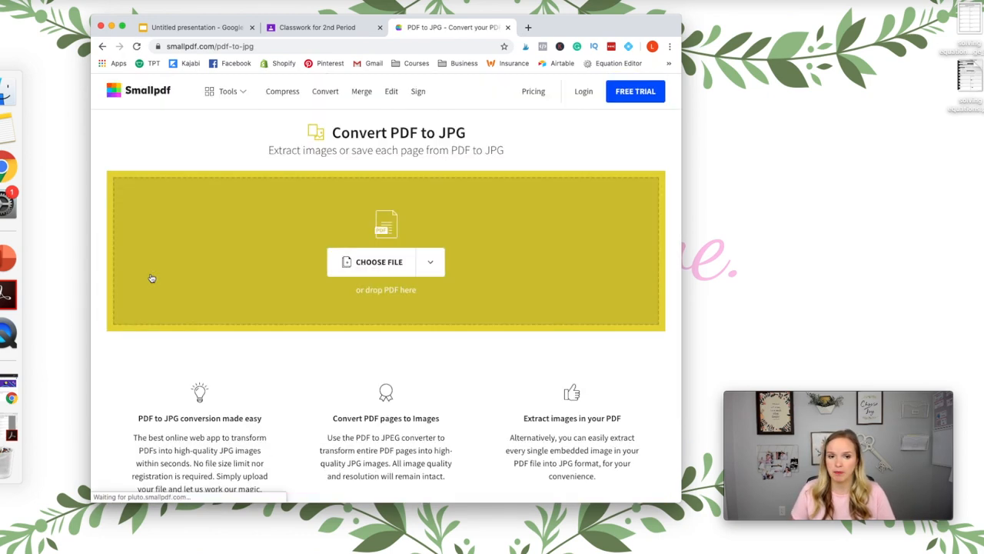
Step: Upload solving equations.pdf and choose converting entire pages to images
{"action": "left_click", "coordinate": [348, 263]}
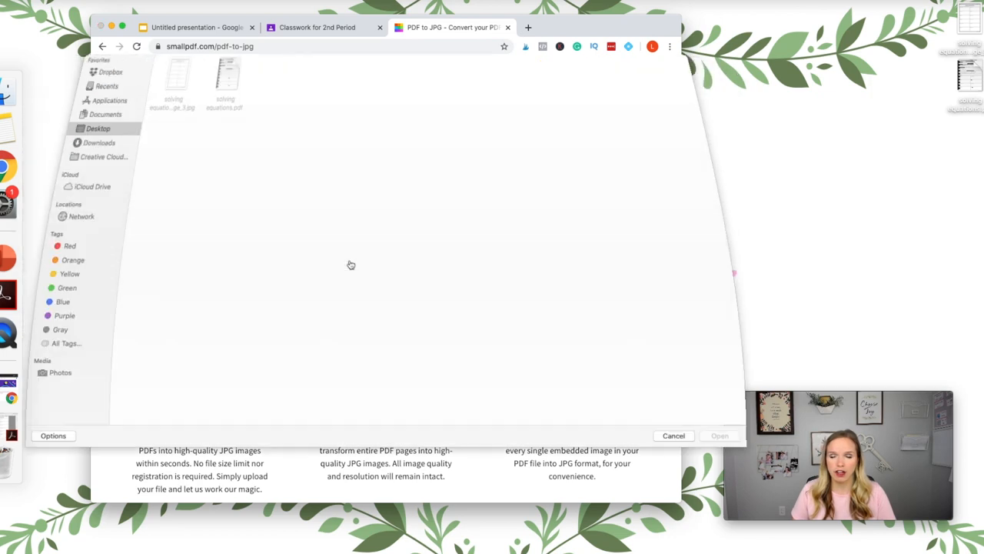
{"action": "double_click", "coordinate": [207, 97]}
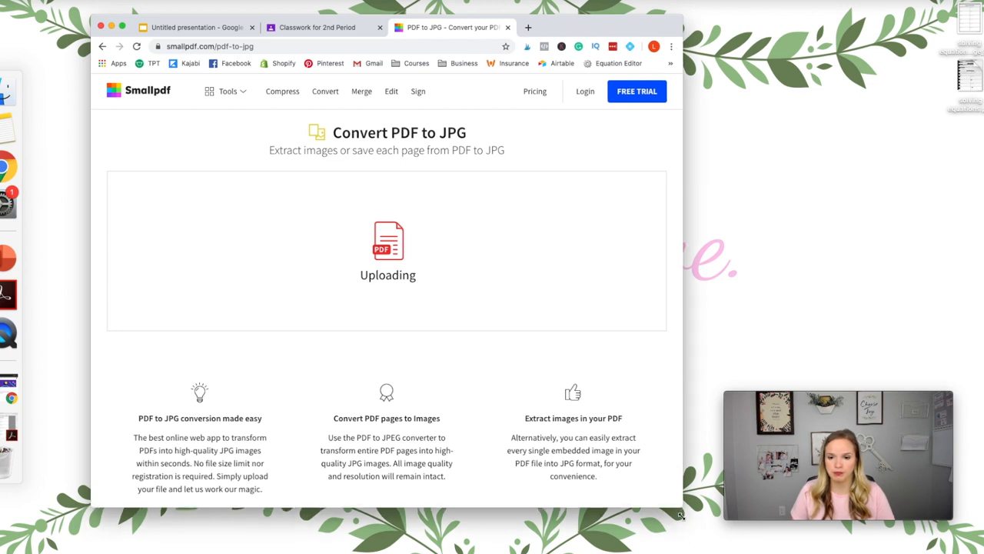
{"action": "left_click_drag", "start_coordinate": [680, 503], "coordinate": [686, 520]}
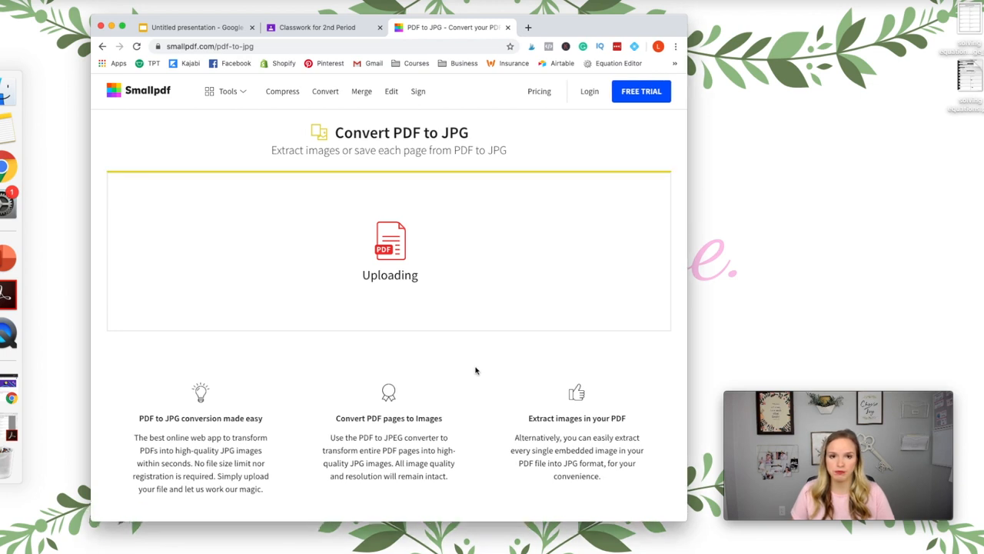
{"action": "left_click", "coordinate": [556, 232]}
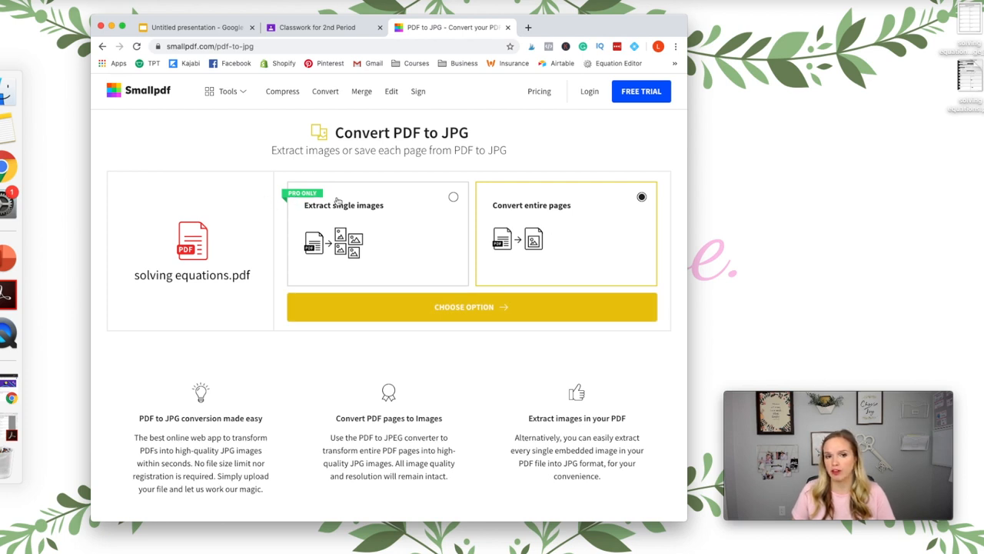
Step: Convert the pages to JPG and open the third page's image in a new tab
{"action": "left_click", "coordinate": [473, 313]}
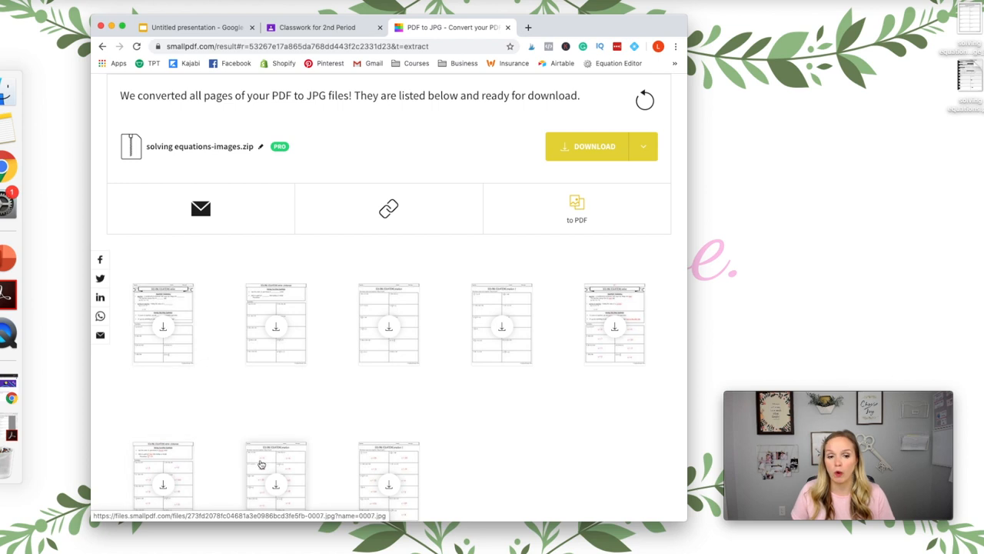
{"action": "left_click", "coordinate": [391, 330]}
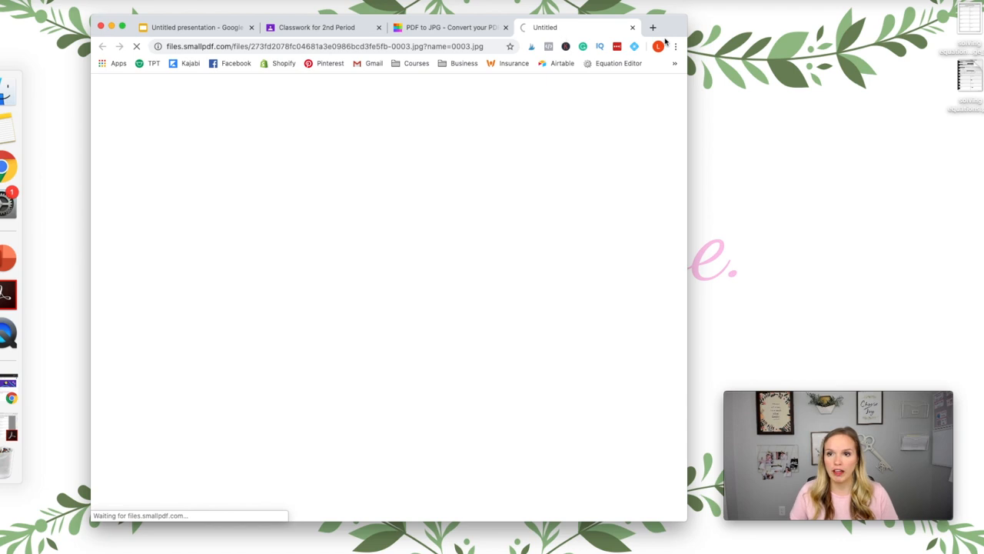
{"action": "right_click", "coordinate": [199, 31]}
Step: In the untitled presentation, delete the title and subtitle placeholders for a blank slide
{"action": "left_click", "coordinate": [155, 35]}
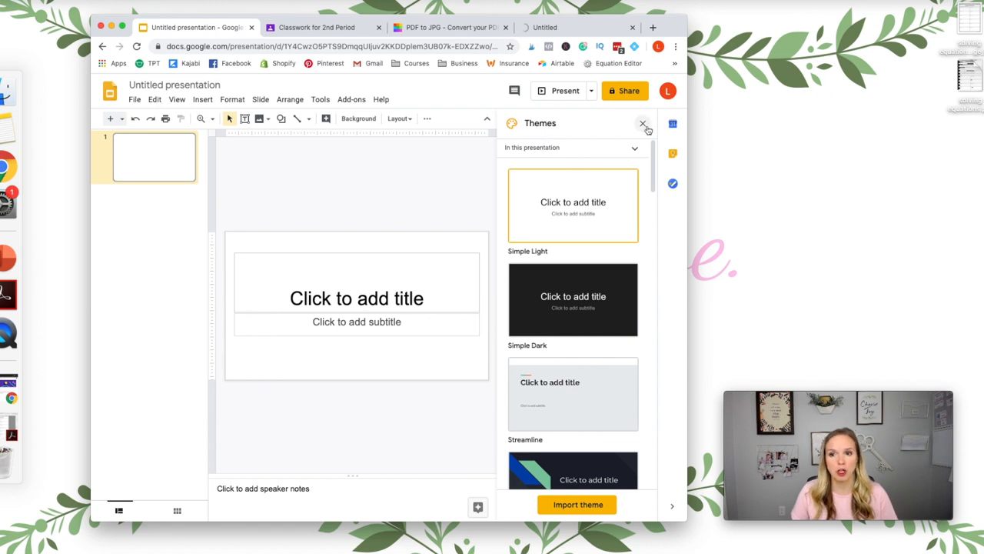
{"action": "left_click", "coordinate": [644, 124]}
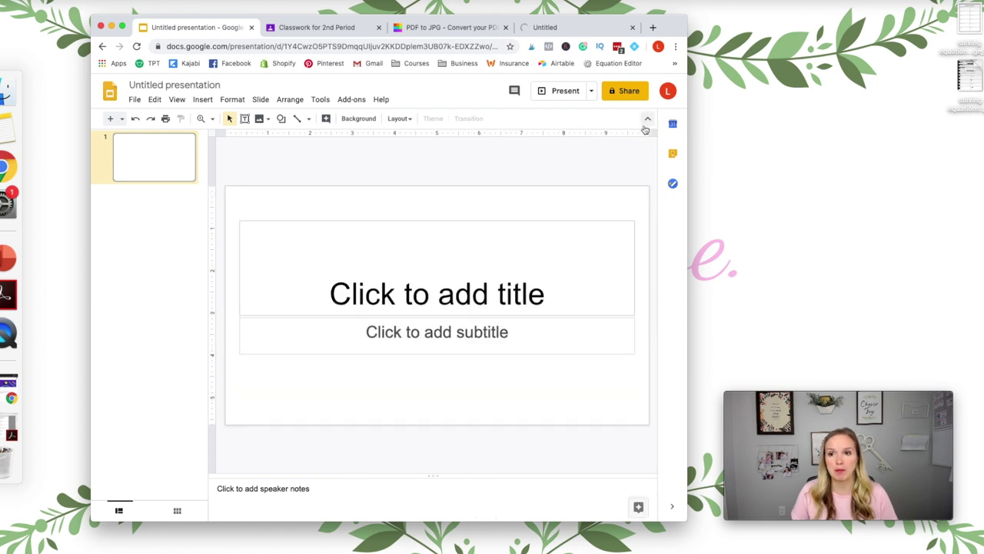
{"action": "left_click", "coordinate": [575, 221]}
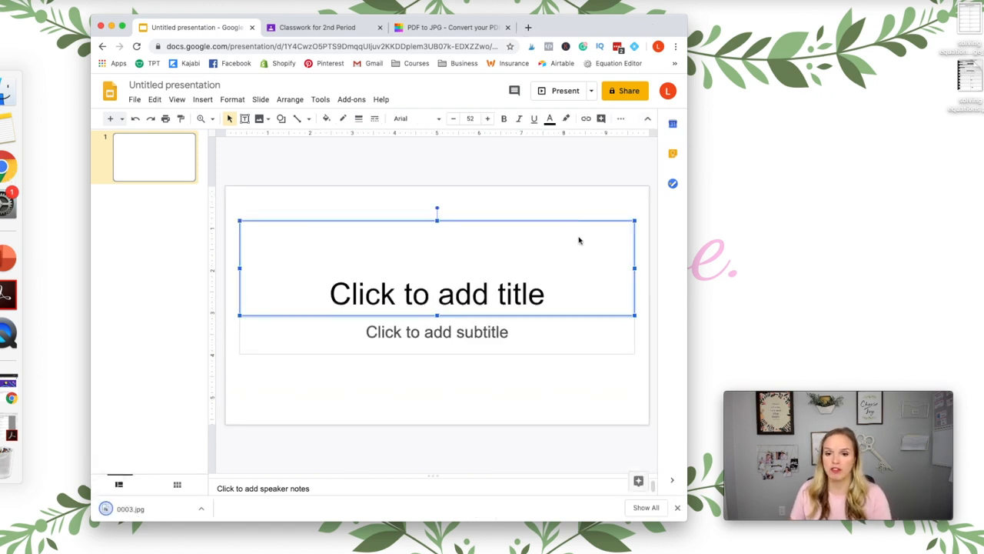
{"action": "key", "text": "Delete"}
{"action": "left_click", "coordinate": [588, 319]}
{"action": "key", "text": "Delete"}
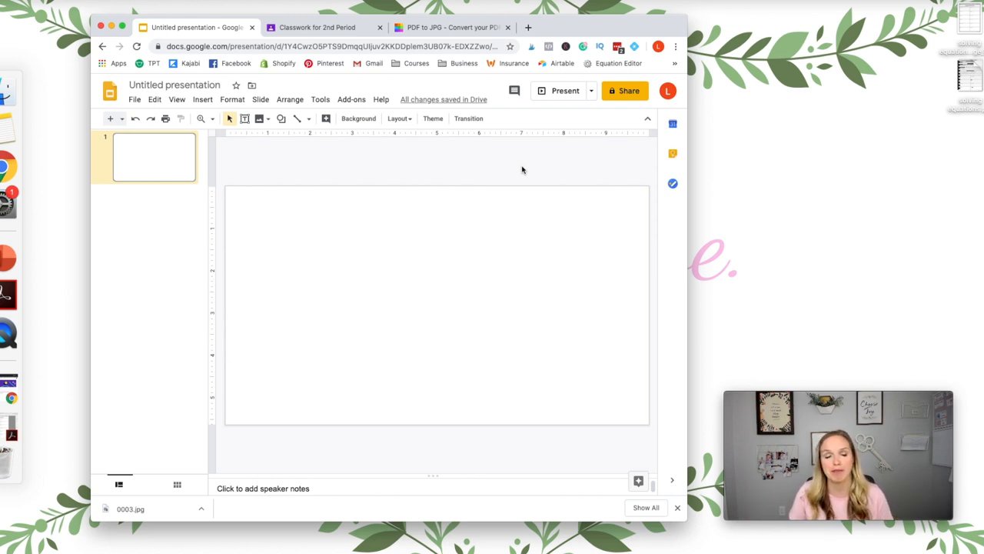
Step: Set Page setup to a custom 8.5 × 11 inch size and apply it
{"action": "left_click", "coordinate": [134, 100]}
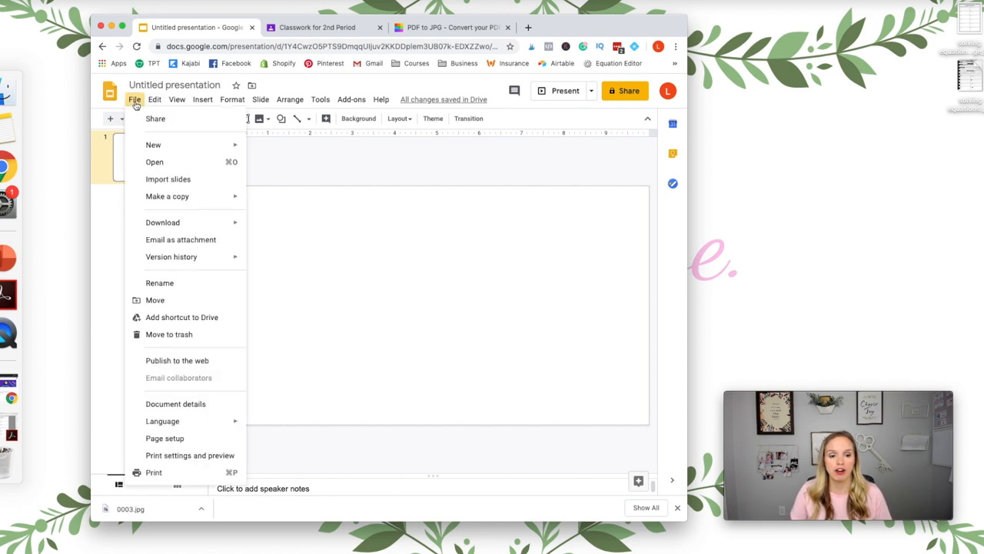
{"action": "left_click", "coordinate": [166, 438]}
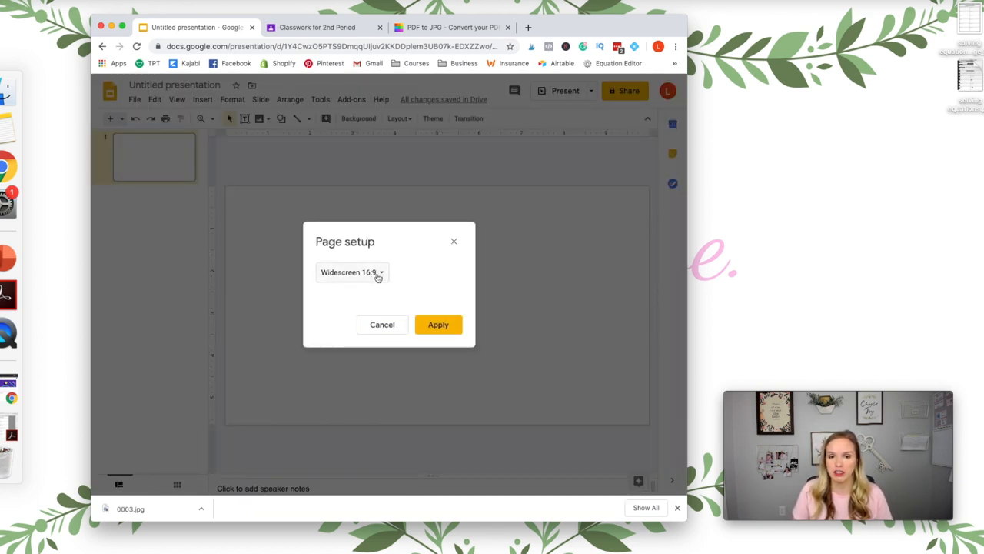
{"action": "left_click", "coordinate": [375, 275]}
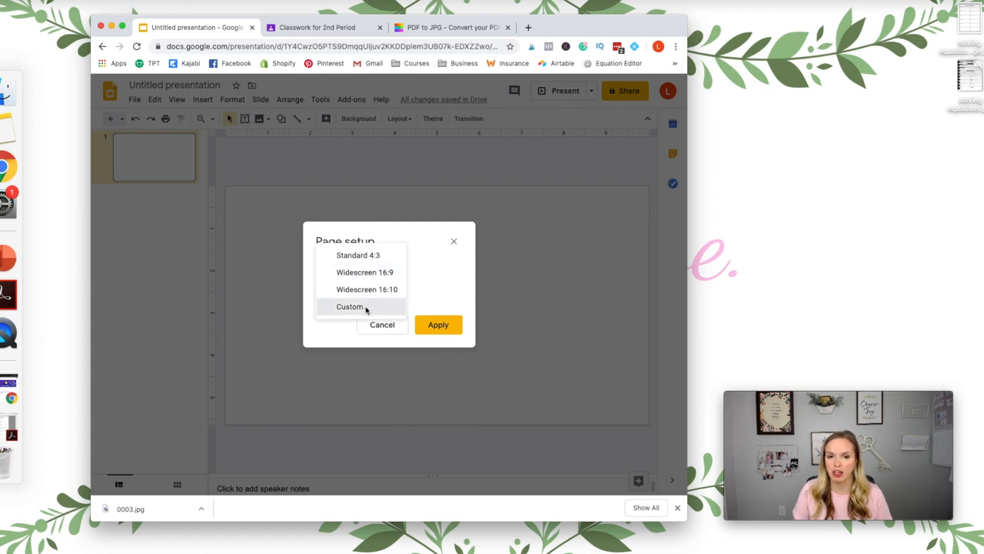
{"action": "left_click", "coordinate": [366, 308]}
{"action": "double_click", "coordinate": [333, 300]}
{"action": "type", "text": "8.5"}
{"action": "key", "text": "Tab"}
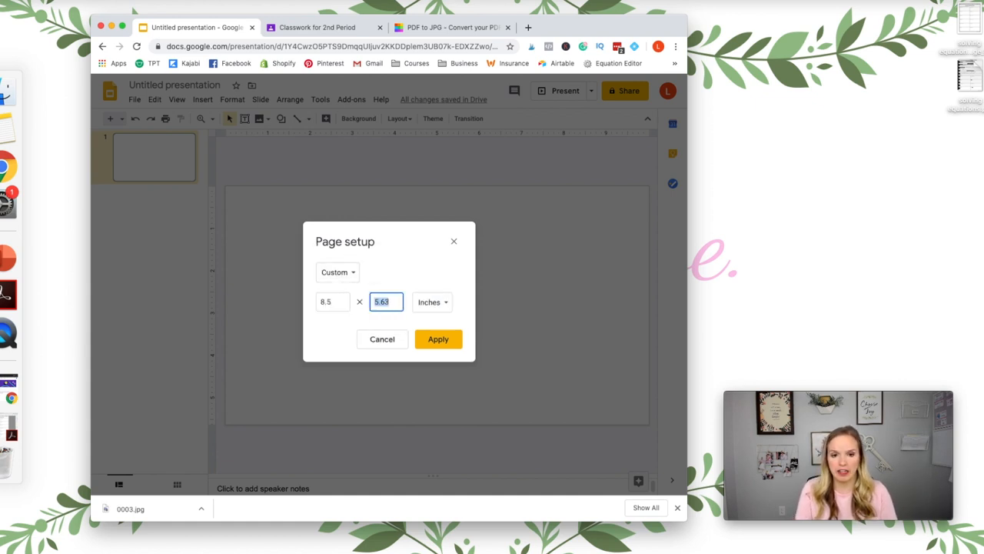
{"action": "type", "text": "11"}
{"action": "left_click", "coordinate": [443, 342]}
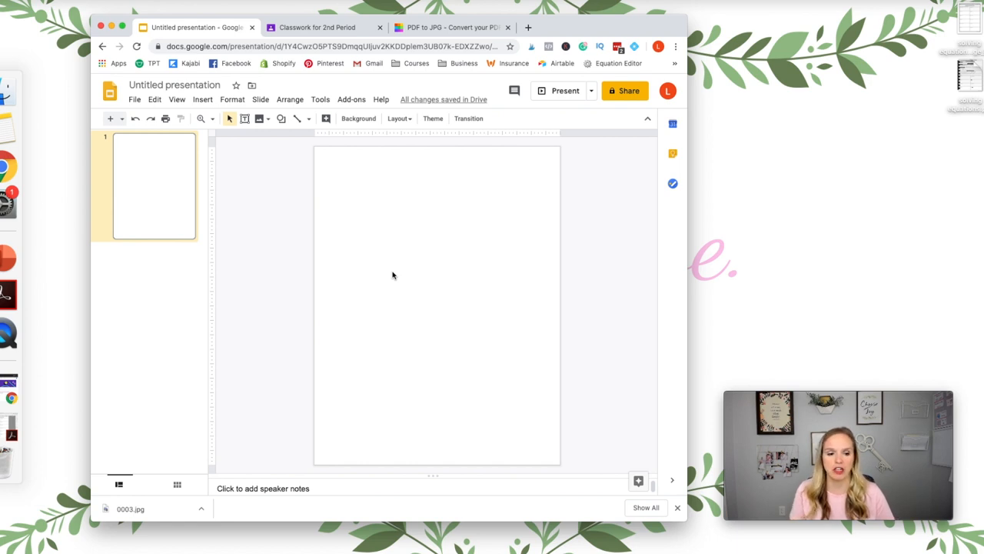
{"action": "left_click", "coordinate": [129, 509]}
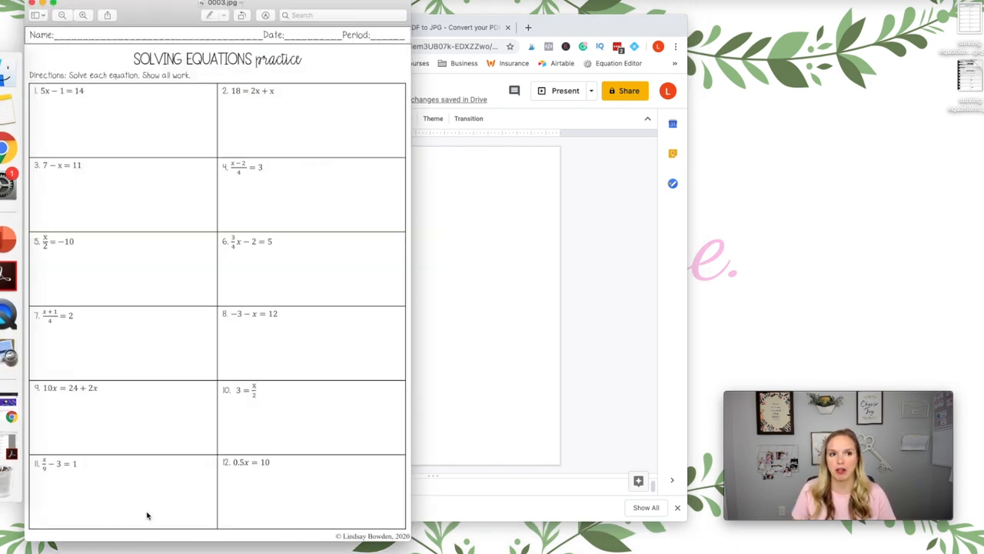
Step: Move the 0003.jpg image to the Desktop via Move To and close Preview
{"action": "left_click", "coordinate": [48, 1]}
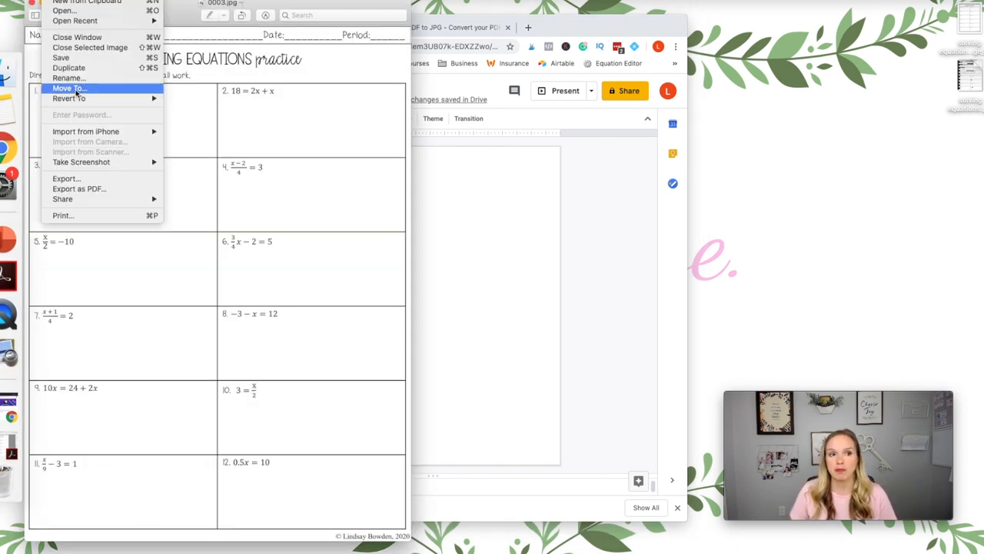
{"action": "left_click", "coordinate": [58, 88]}
{"action": "left_click", "coordinate": [215, 43]}
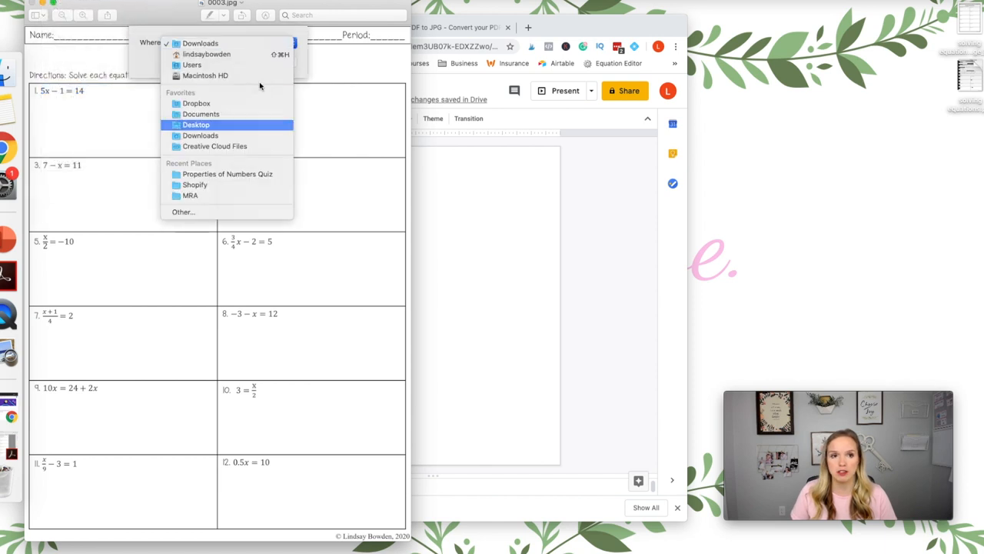
{"action": "left_click", "coordinate": [210, 128]}
{"action": "left_click", "coordinate": [275, 61]}
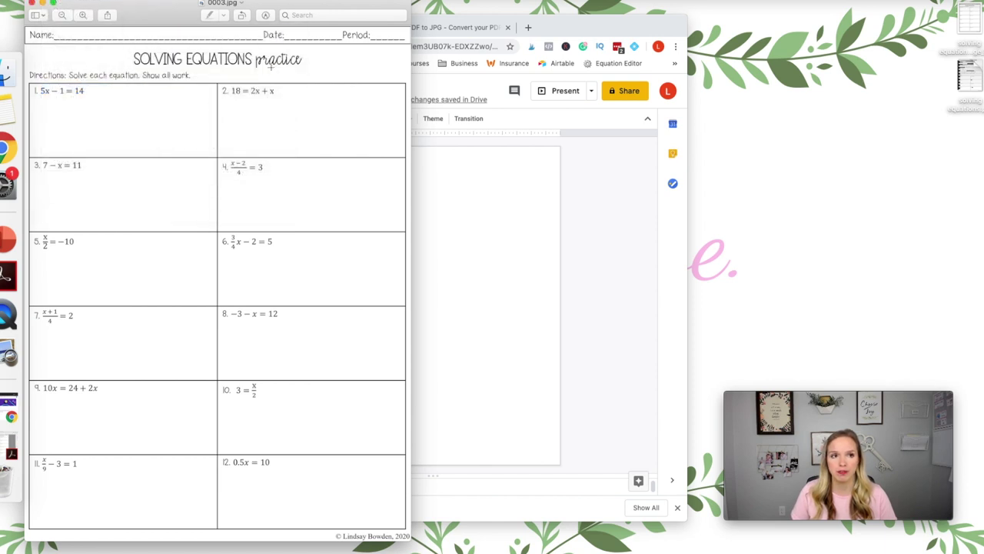
{"action": "left_click", "coordinate": [32, 4]}
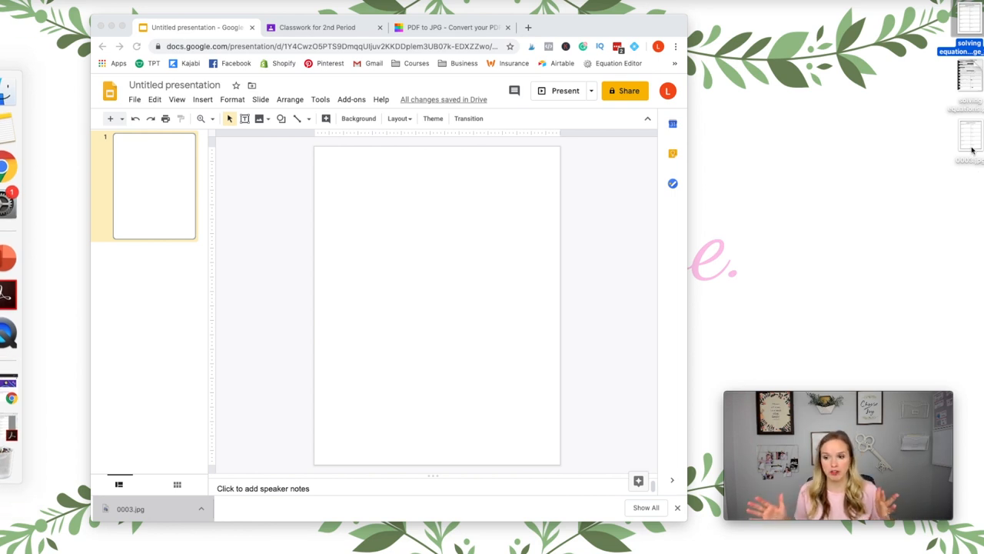
Step: Upload 0003.jpg from the desktop as the slide background and confirm
{"action": "left_click", "coordinate": [354, 122]}
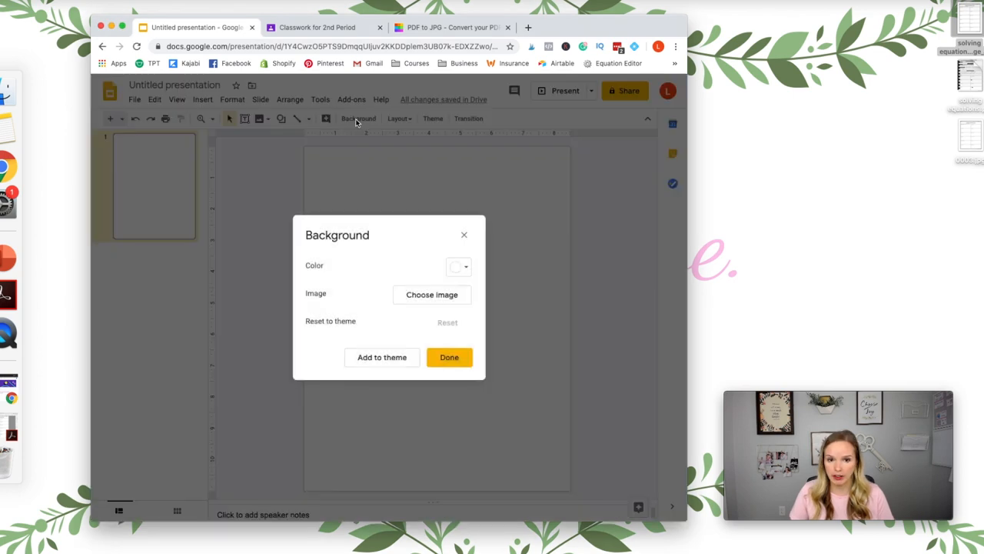
{"action": "left_click", "coordinate": [433, 294]}
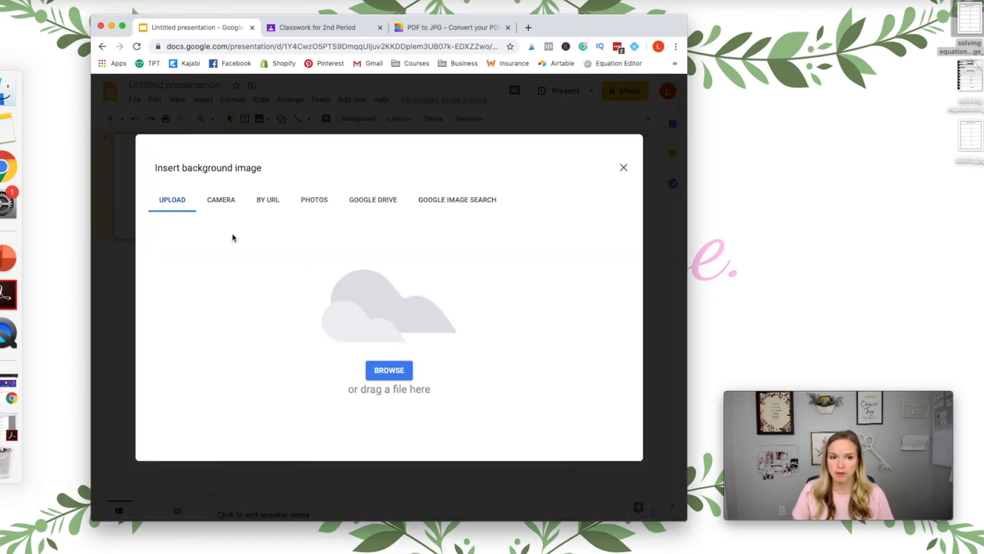
{"action": "mouse_move", "coordinate": [975, 17]}
{"action": "left_mouse_down"}
{"action": "mouse_move", "coordinate": [648, 242]}
{"action": "mouse_move", "coordinate": [395, 304]}
{"action": "left_mouse_up"}
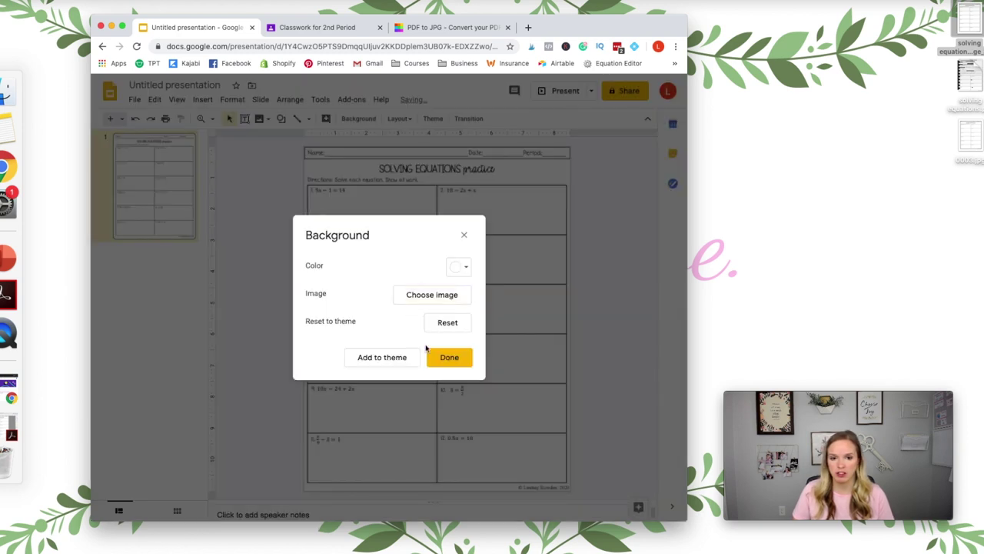
{"action": "left_click", "coordinate": [452, 360]}
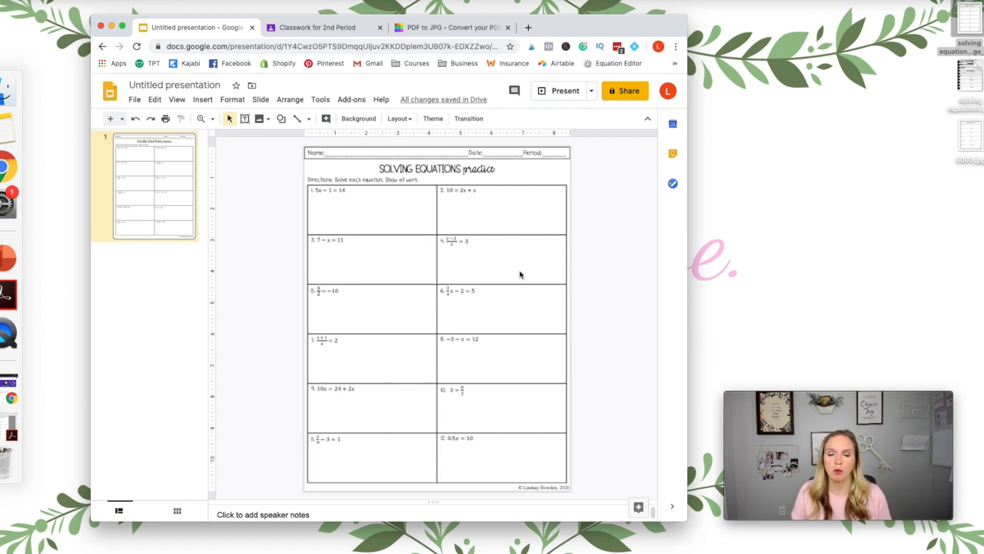
Step: Rename the presentation to 'Solving Equations Worksheet'
{"action": "left_click", "coordinate": [174, 84]}
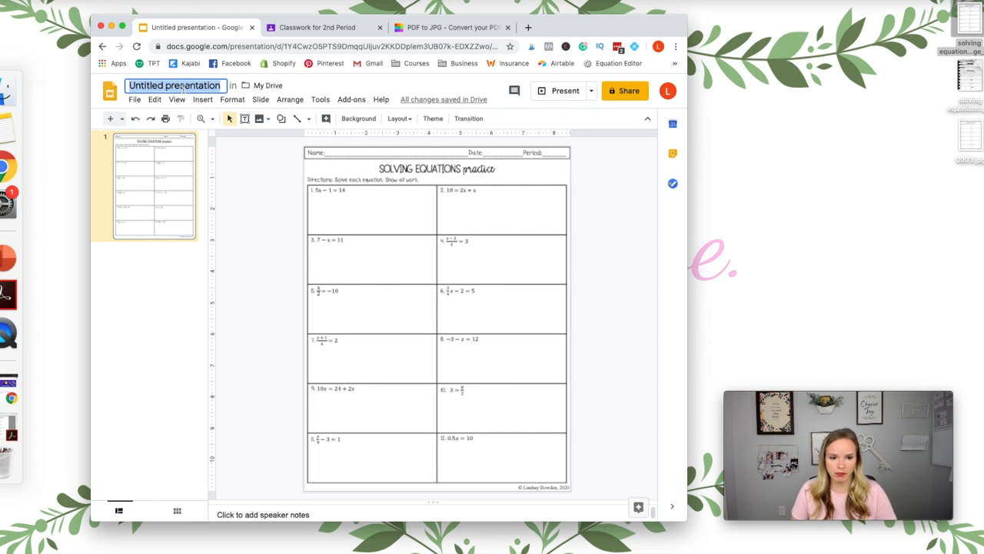
{"action": "type", "text": "Solving E"}
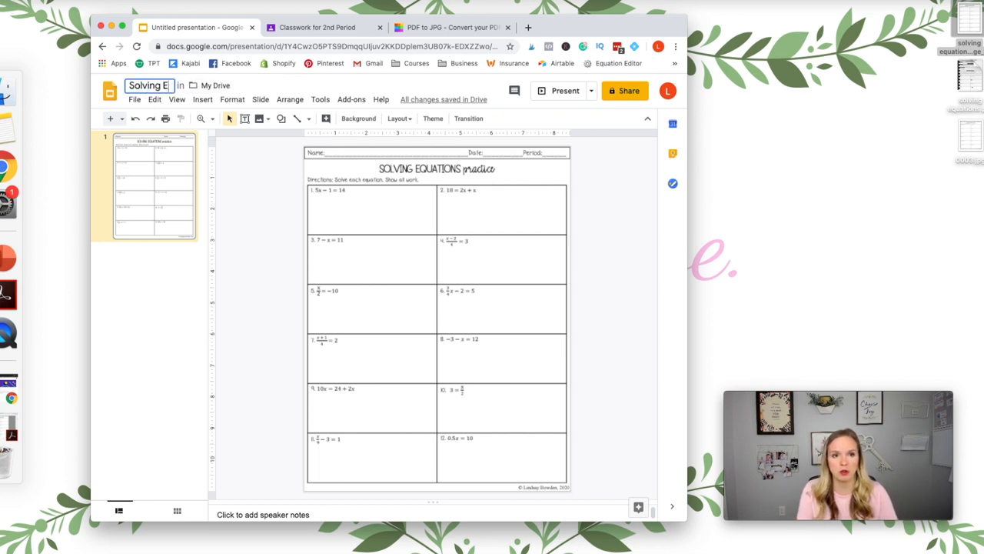
{"action": "type", "text": "quations Worksheet"}
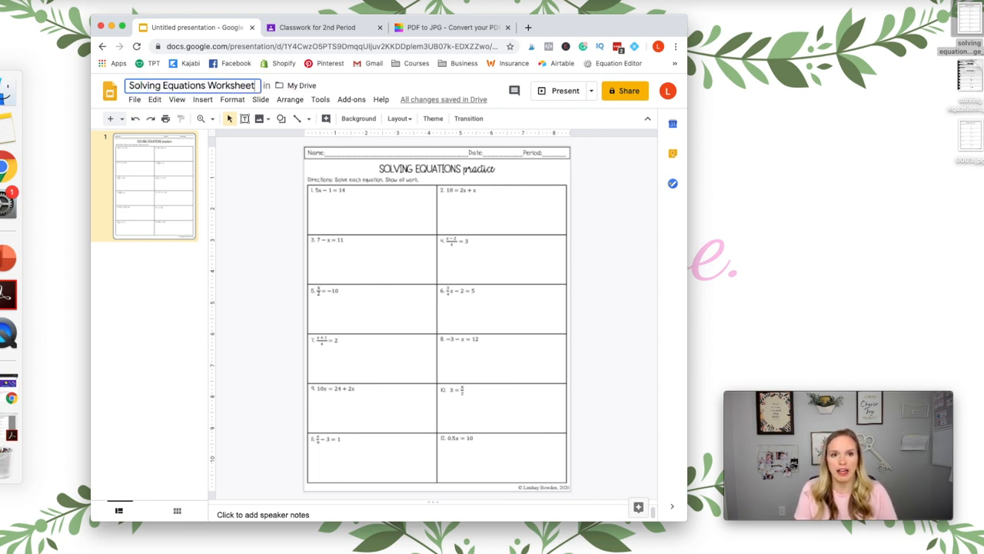
{"action": "key", "text": "Return"}
{"action": "left_click", "coordinate": [244, 119]}
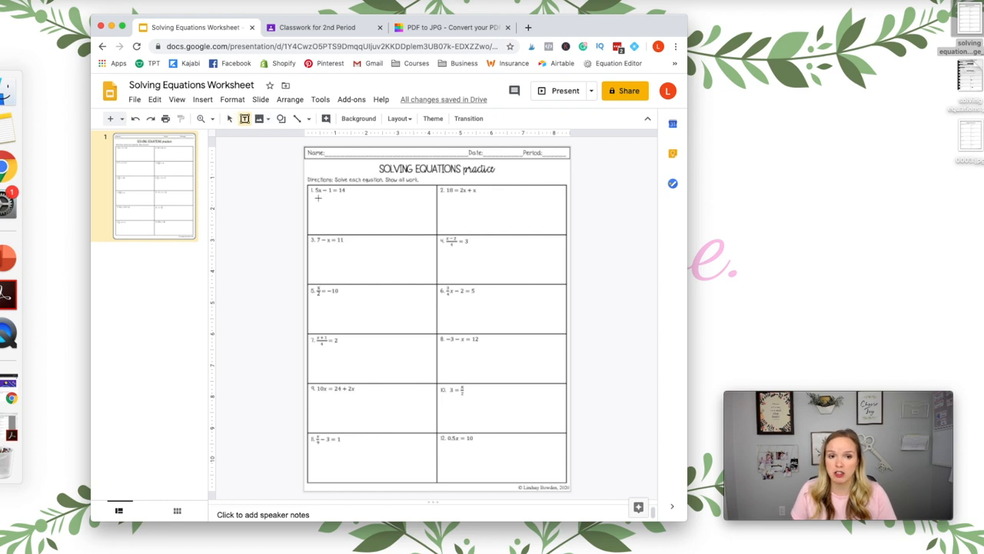
Step: Draw a text box in answer cell 1 reading 'Type answer # 1 here' with larger text
{"action": "left_click_drag", "start_coordinate": [317, 197], "coordinate": [425, 226]}
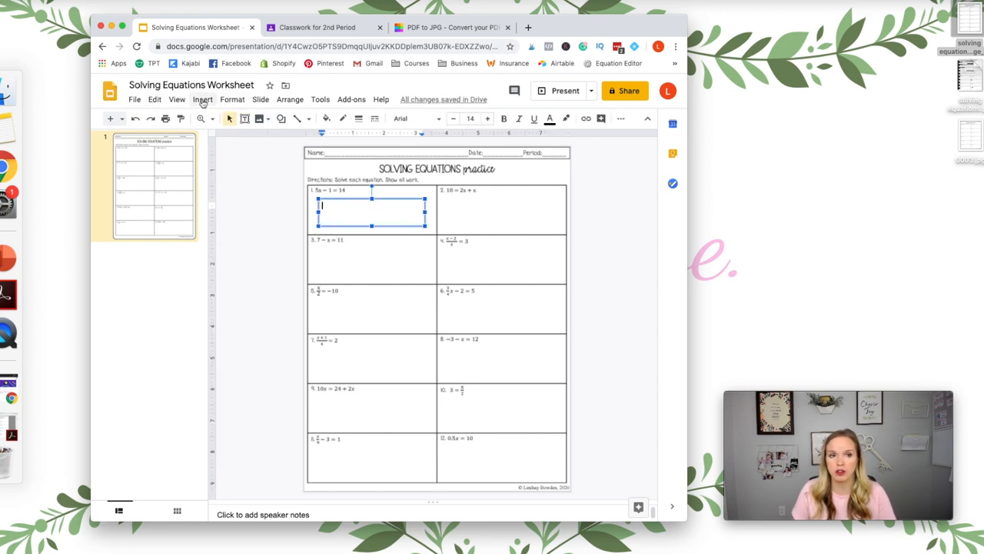
{"action": "left_click", "coordinate": [202, 99]}
{"action": "left_click", "coordinate": [366, 212]}
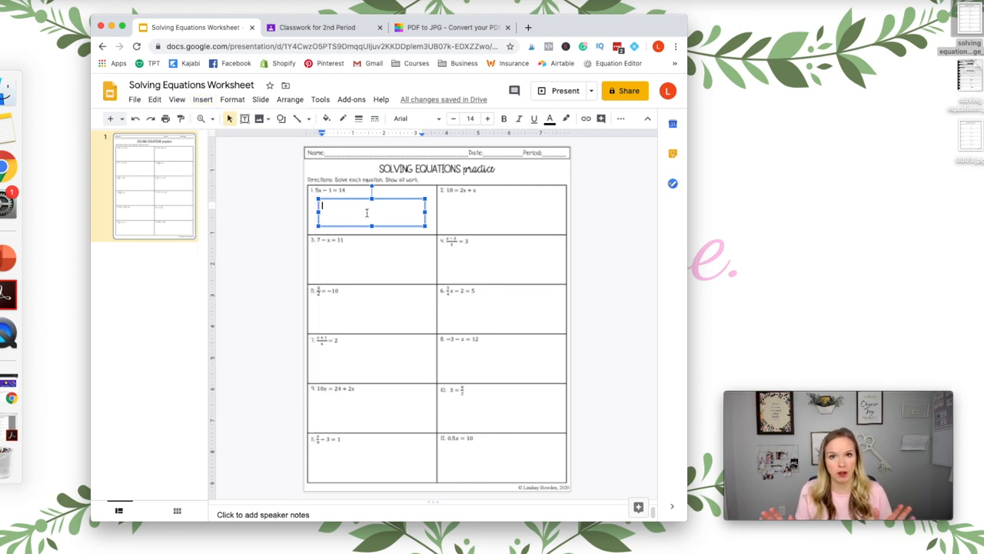
{"action": "type", "text": "Type answer # 1 here"}
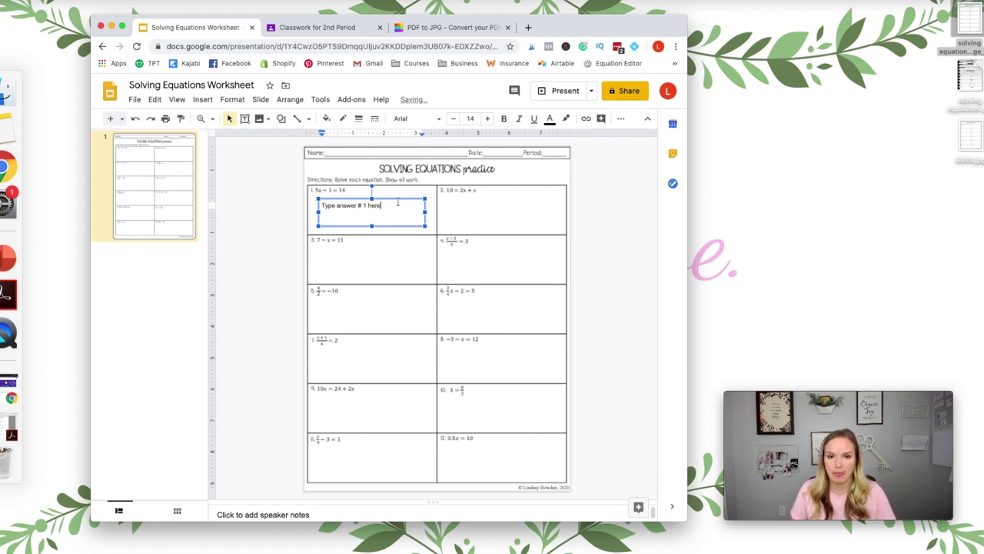
{"action": "left_click_drag", "start_coordinate": [399, 206], "coordinate": [315, 208]}
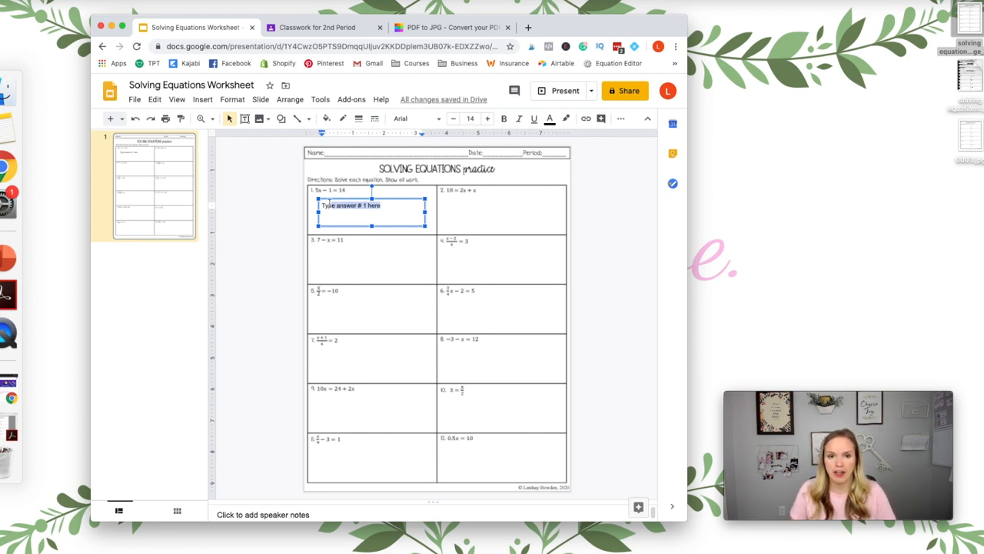
{"action": "left_click", "coordinate": [487, 118]}
{"action": "left_click", "coordinate": [487, 117]}
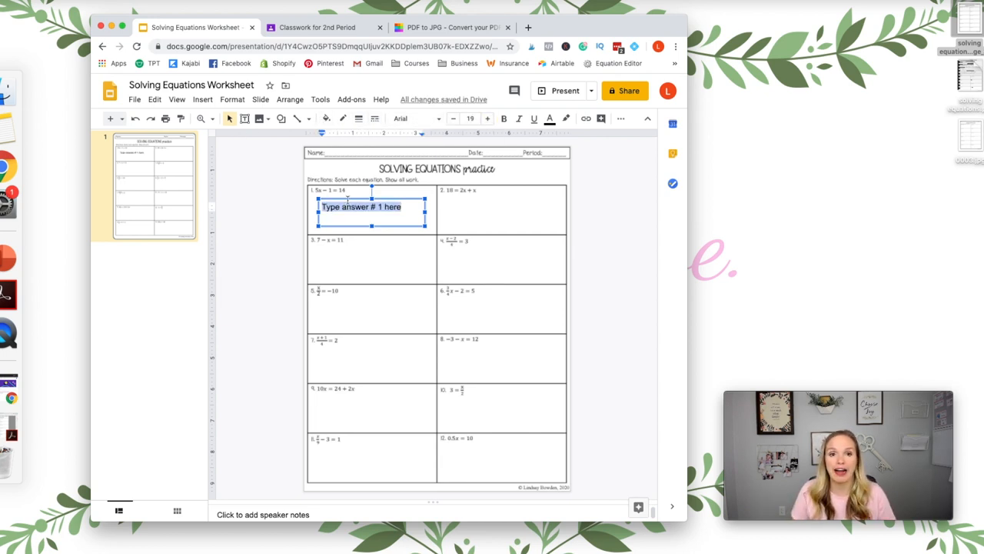
Step: Give the answer box a red border with 8px weight
{"action": "left_click", "coordinate": [343, 119]}
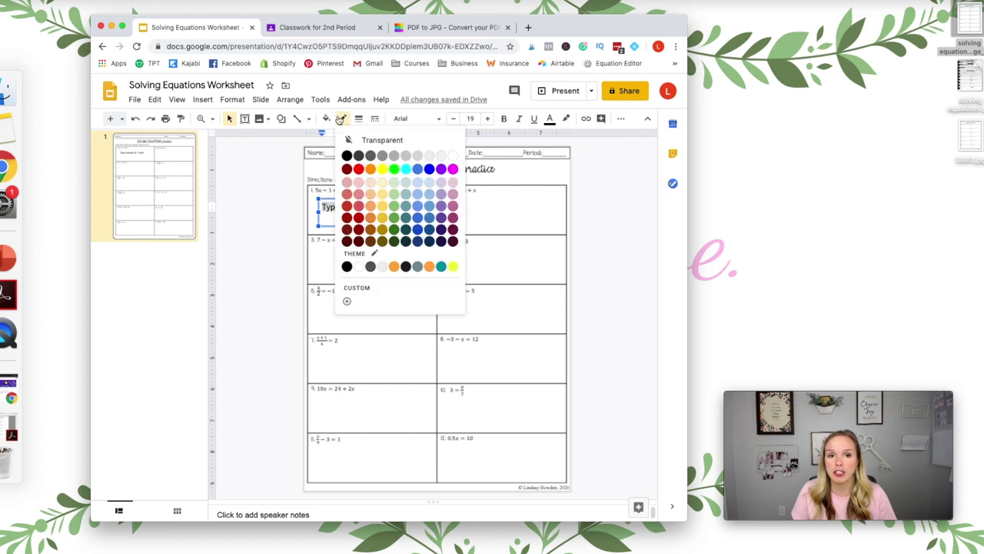
{"action": "left_click", "coordinate": [361, 175]}
{"action": "left_click", "coordinate": [278, 195]}
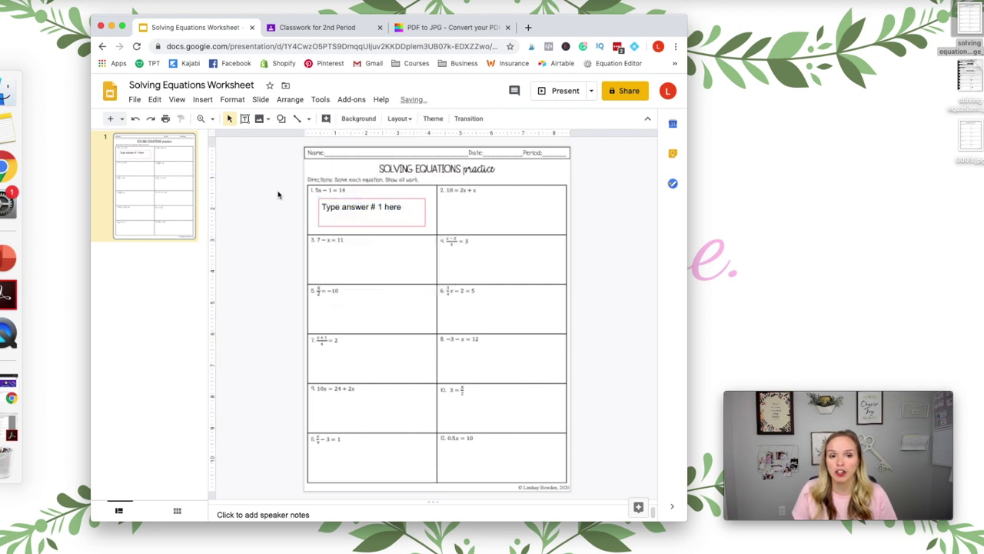
{"action": "left_click", "coordinate": [415, 208]}
{"action": "left_click", "coordinate": [358, 118]}
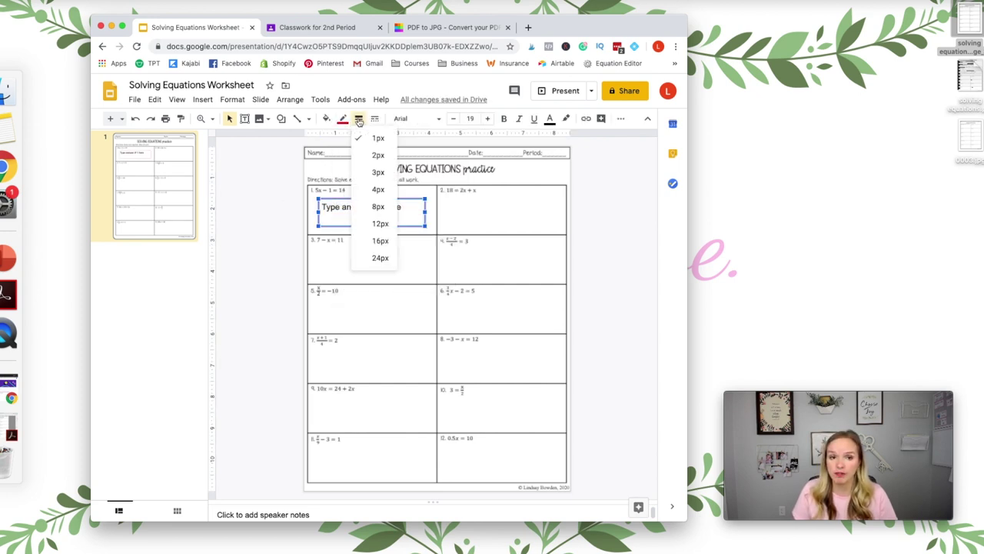
{"action": "left_click", "coordinate": [377, 206]}
{"action": "left_click", "coordinate": [293, 206]}
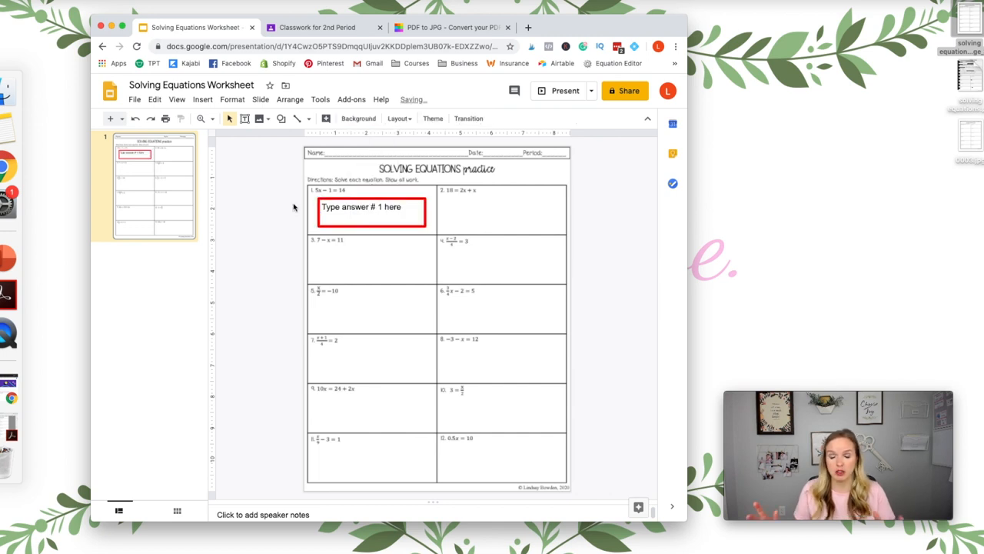
{"action": "left_click", "coordinate": [373, 198]}
Step: Duplicate the answer box into problems 2 and 3, renumbering each copy
{"action": "key", "text": "ctrl+d"}
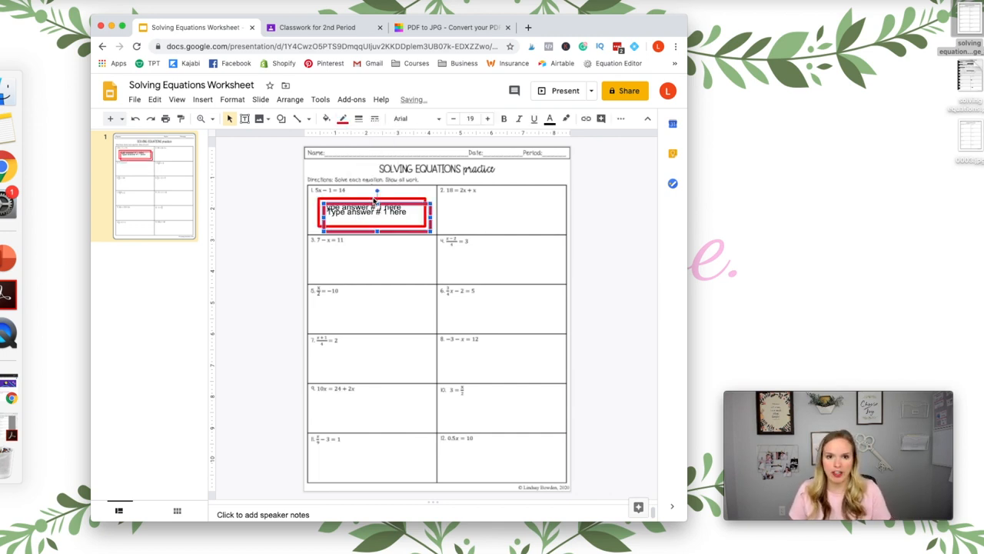
{"action": "left_click_drag", "start_coordinate": [374, 202], "coordinate": [524, 201]}
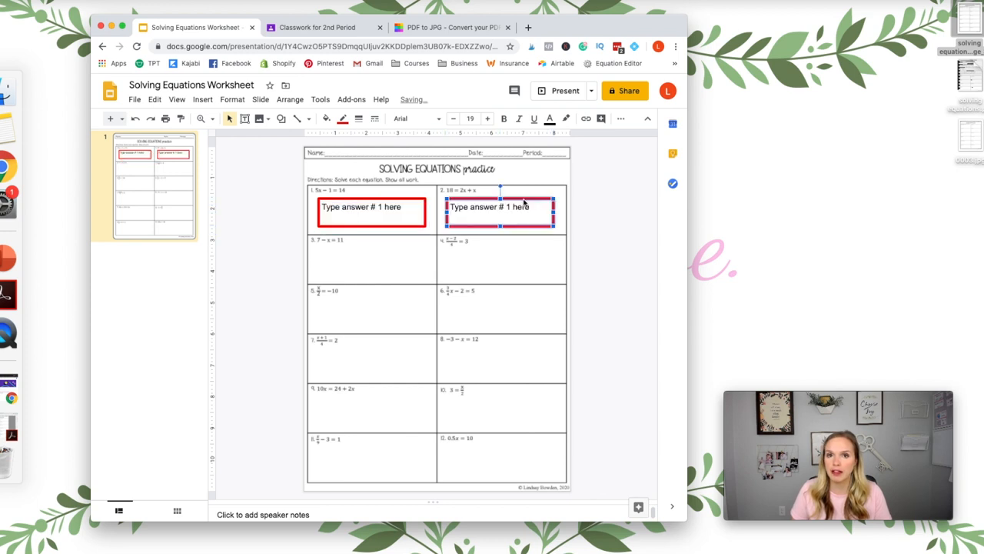
{"action": "left_click", "coordinate": [508, 206]}
{"action": "type", "text": "2"}
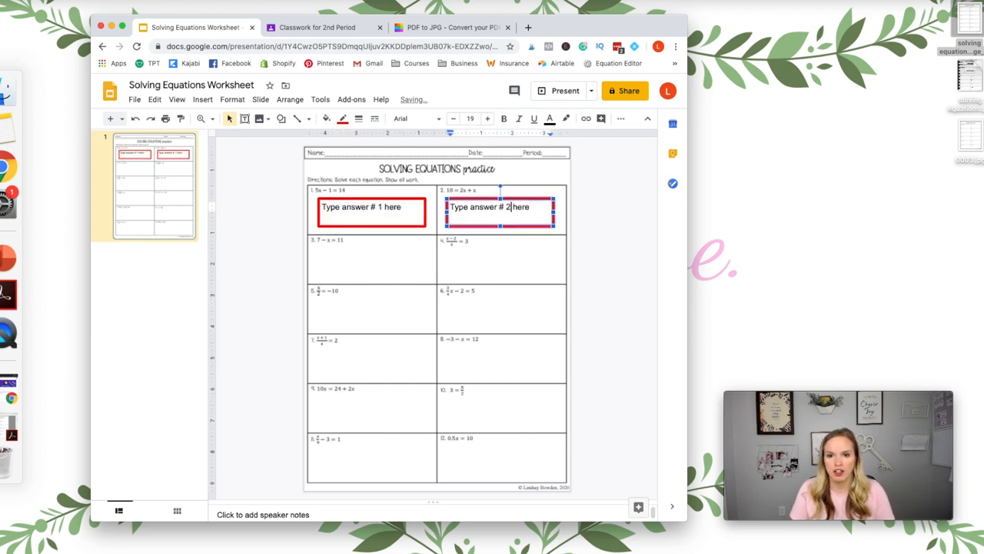
{"action": "left_click_drag", "start_coordinate": [519, 200], "coordinate": [399, 247]}
{"action": "left_click", "coordinate": [384, 257]}
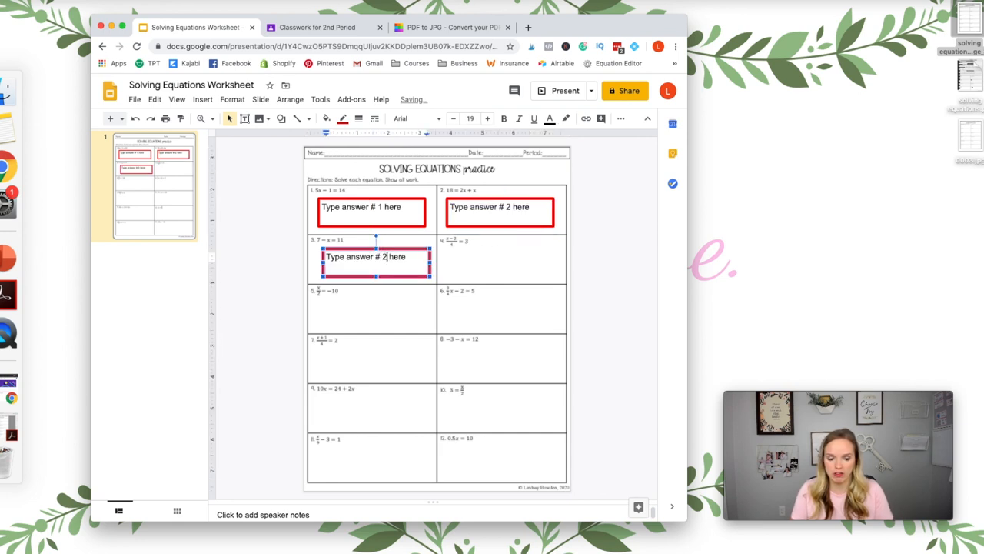
Step: Place renumbered copies in problems 4 and 5, then go to the 2nd Period Classwork page
{"action": "left_click_drag", "start_coordinate": [428, 255], "coordinate": [529, 248]}
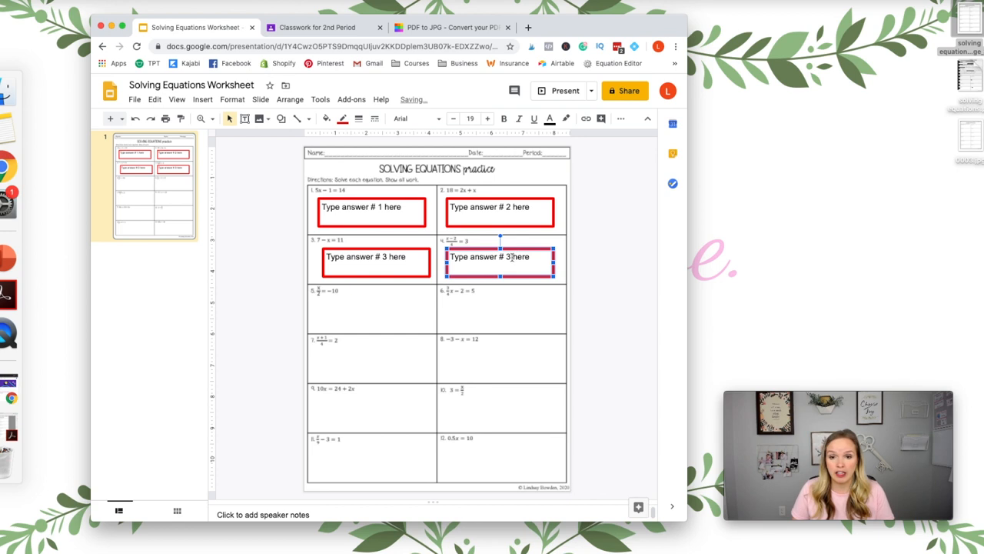
{"action": "left_click", "coordinate": [511, 258]}
{"action": "type", "text": "4"}
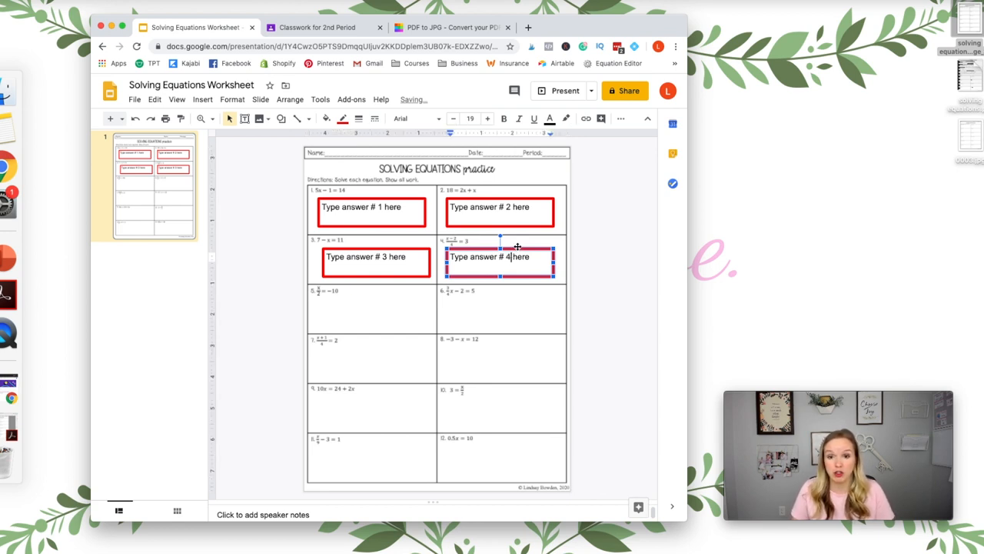
{"action": "left_click_drag", "start_coordinate": [517, 246], "coordinate": [392, 306]}
{"action": "double_click", "coordinate": [384, 306]}
{"action": "type", "text": "5 here"}
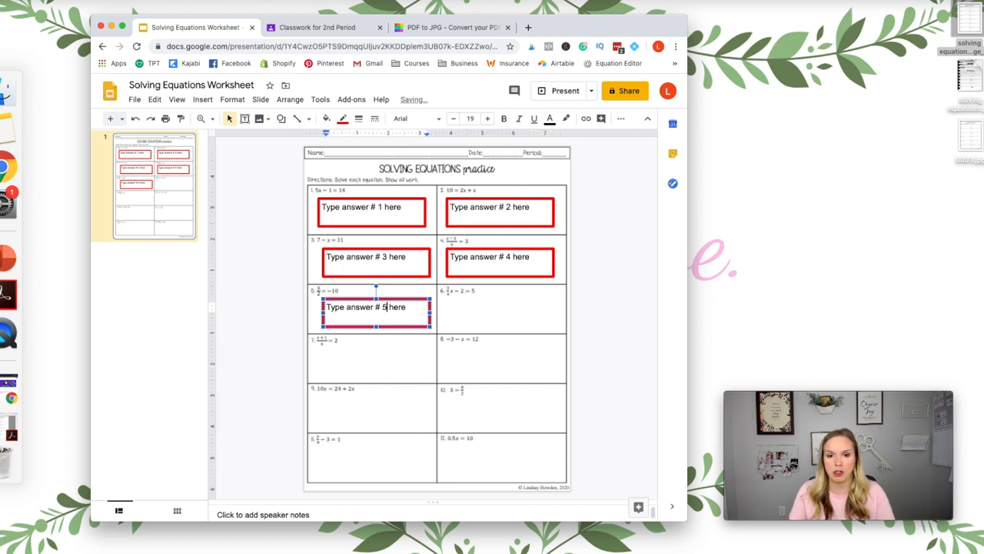
{"action": "left_click", "coordinate": [586, 302]}
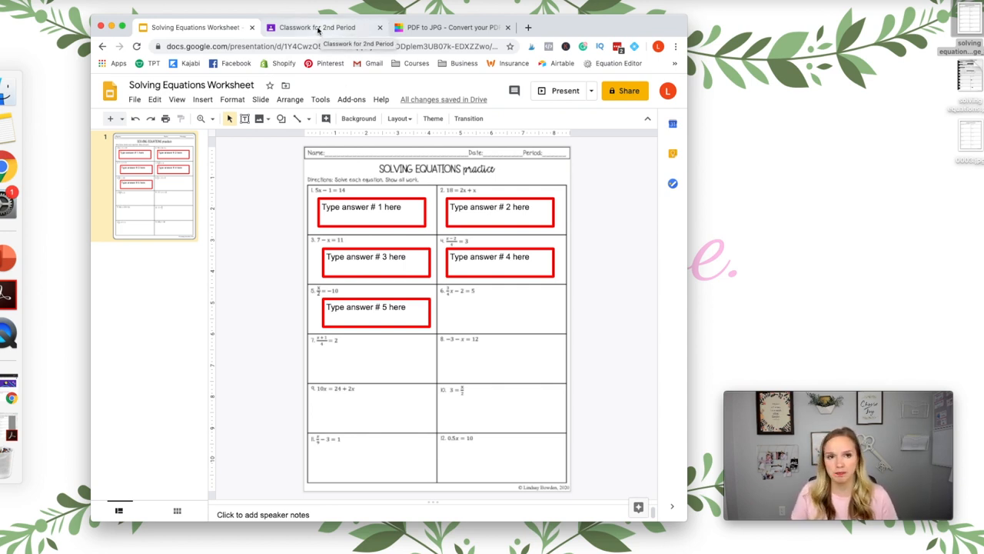
{"action": "left_click", "coordinate": [319, 30]}
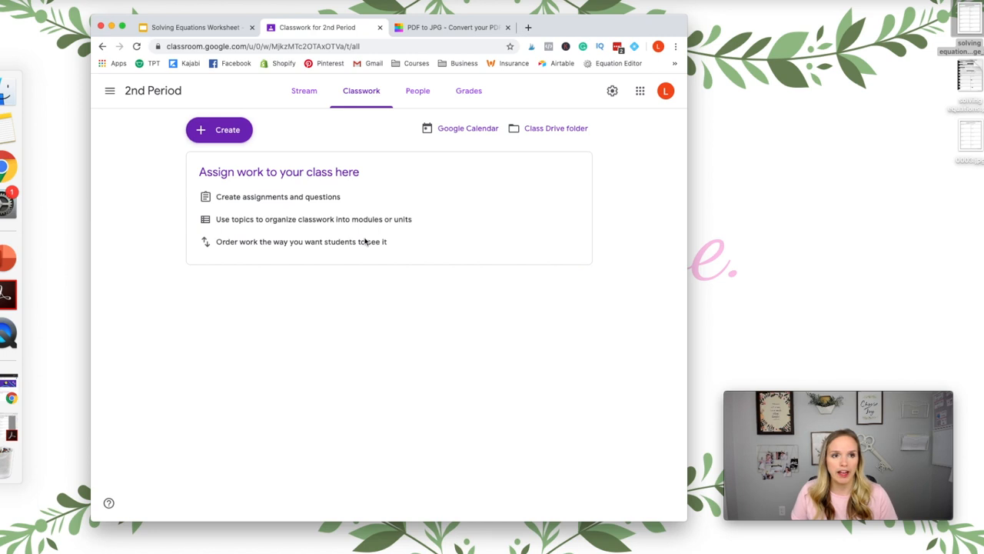
Step: From the 2nd Period Classwork page, create a new Assignment
{"action": "left_click", "coordinate": [154, 95]}
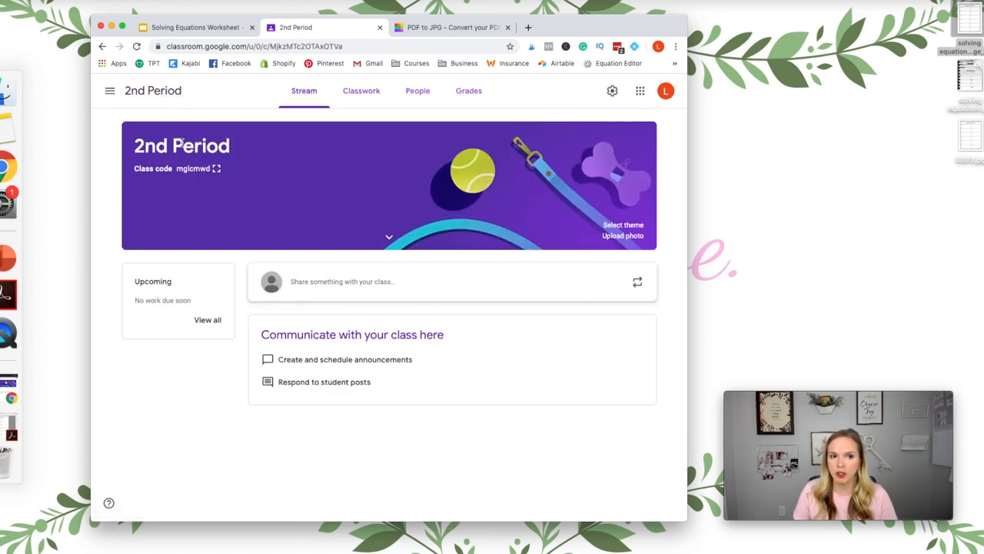
{"action": "left_click", "coordinate": [361, 94]}
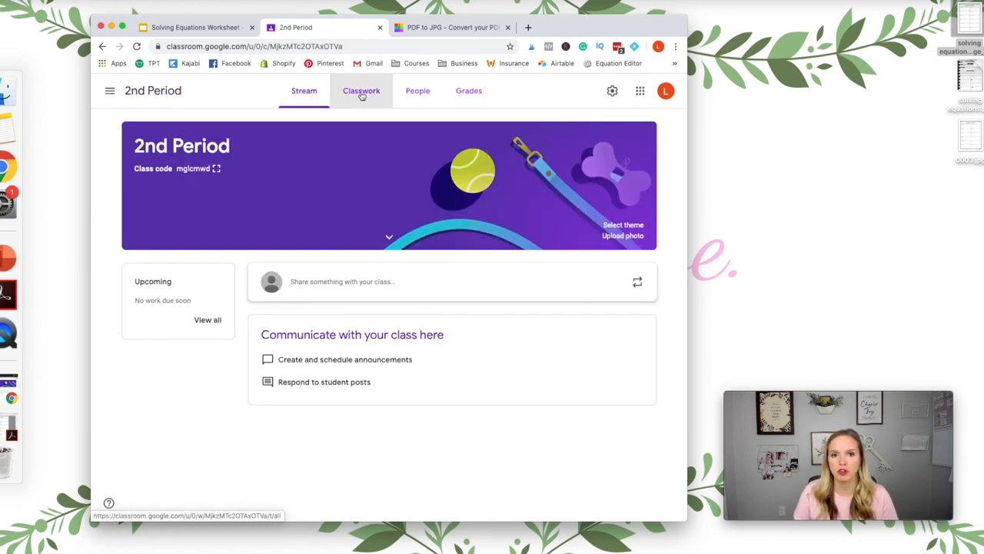
{"action": "left_click", "coordinate": [223, 130]}
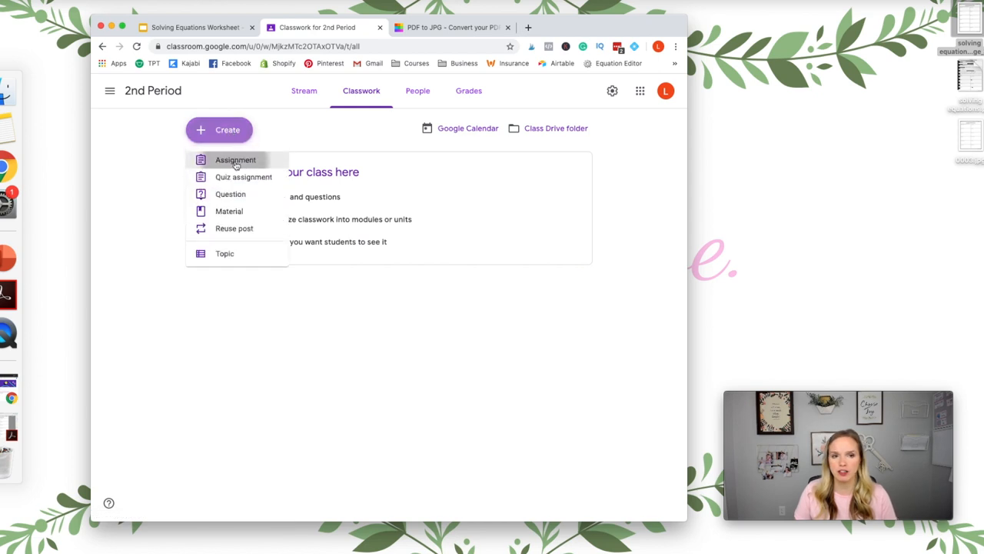
{"action": "left_click", "coordinate": [236, 163]}
{"action": "type", "text": "So"}
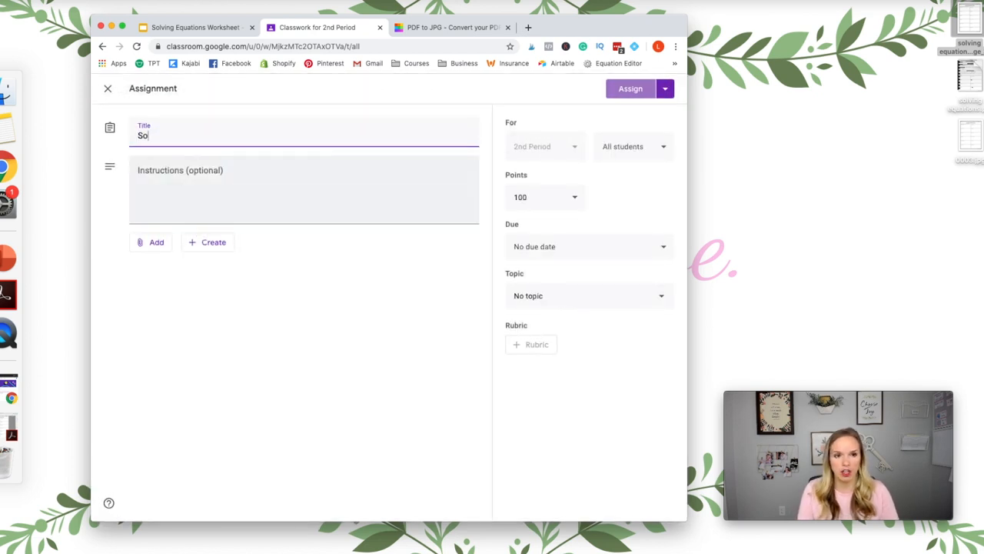
{"action": "type", "text": "lving Equations W"}
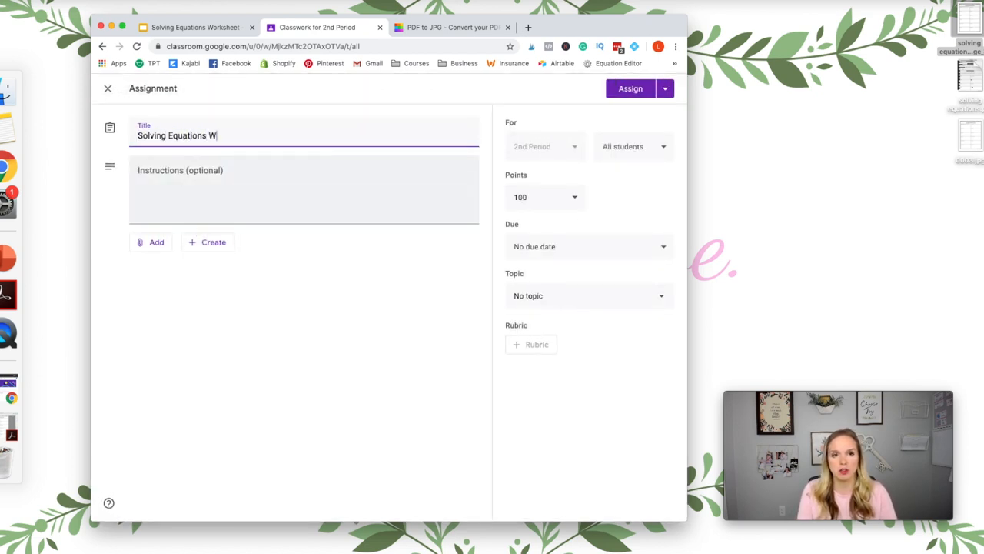
{"action": "type", "text": "orksheet"}
Step: Write instructions to attach a phone photo showing all work, then add a Google Drive attachment
{"action": "left_click", "coordinate": [212, 181]}
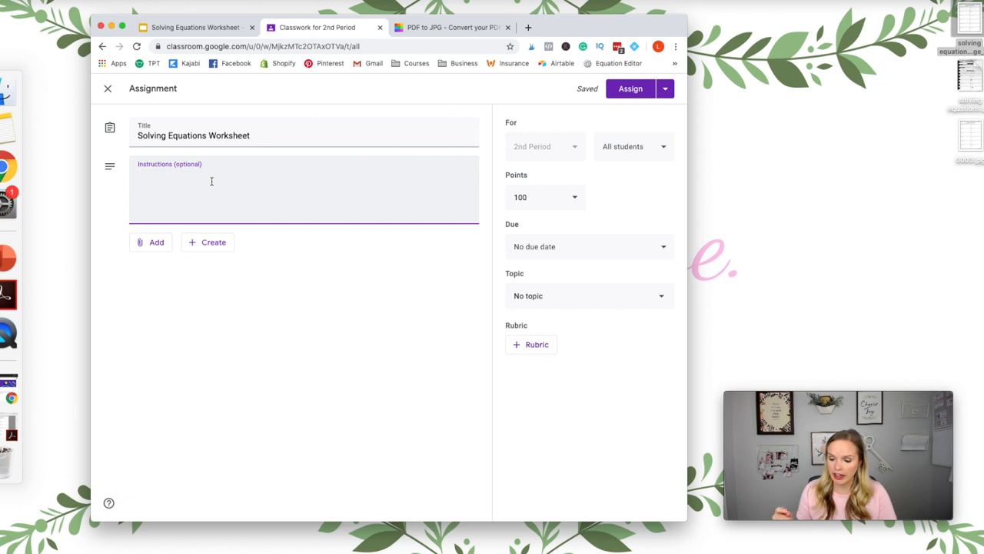
{"action": "type", "text": "Attach a "}
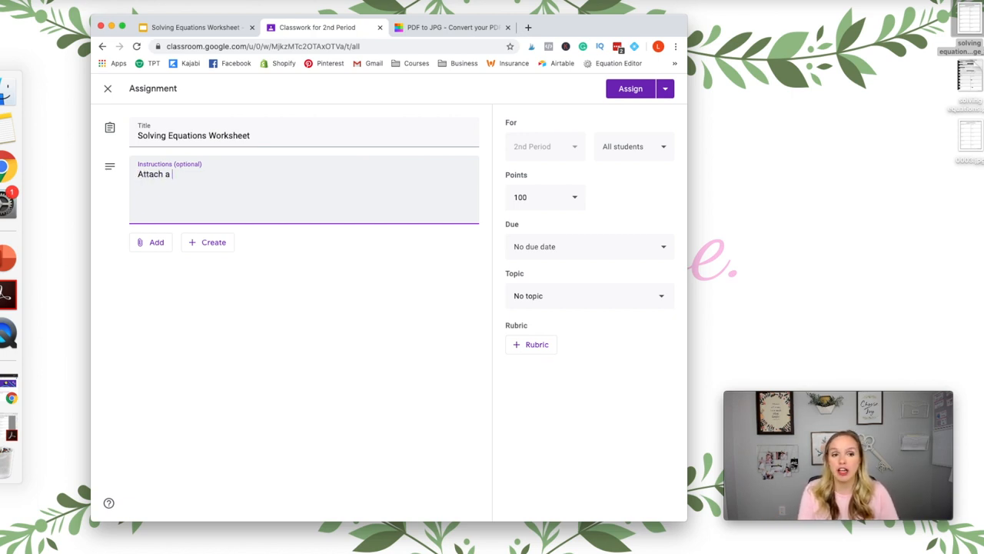
{"action": "type", "text": "picture of your work that you take with y"}
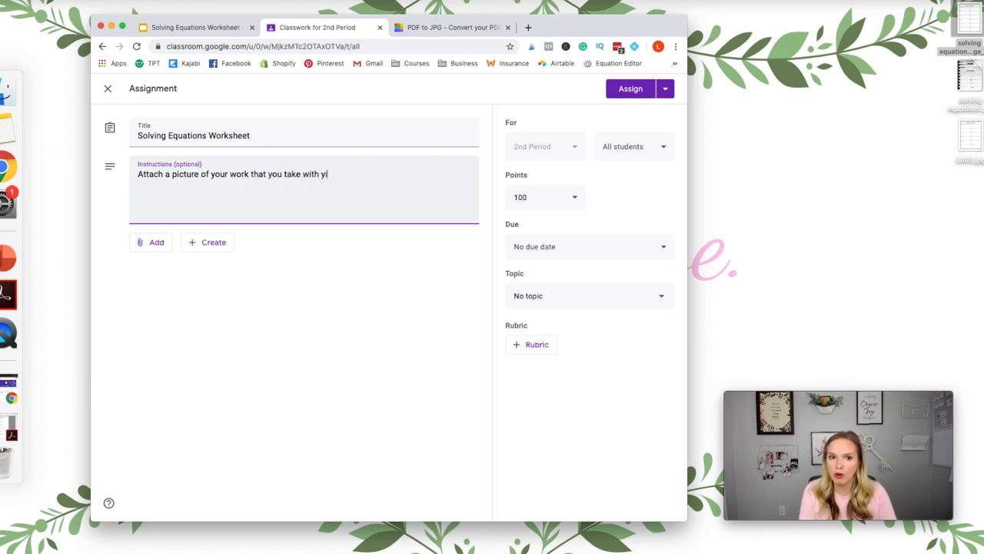
{"action": "type", "text": "our phone"}
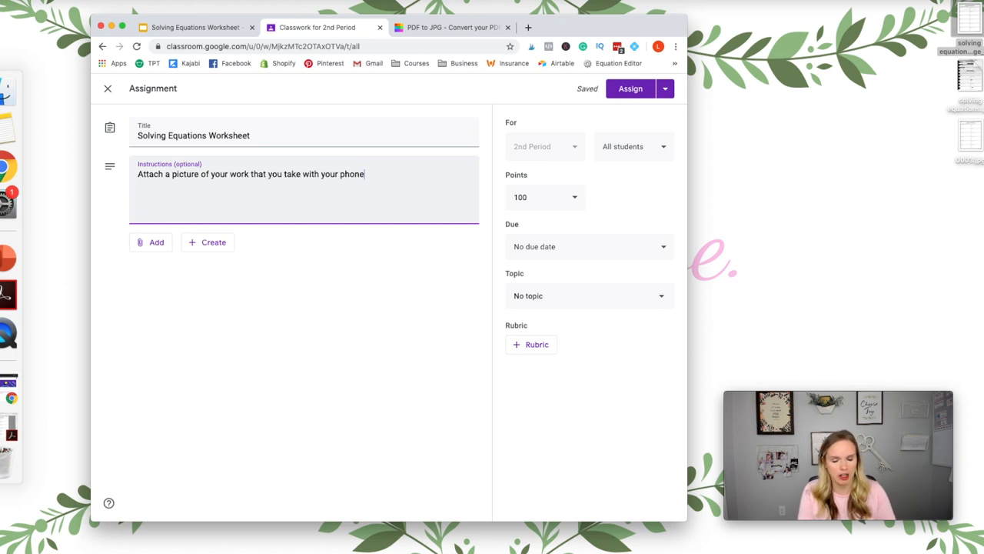
{"action": "type", "text": "."}
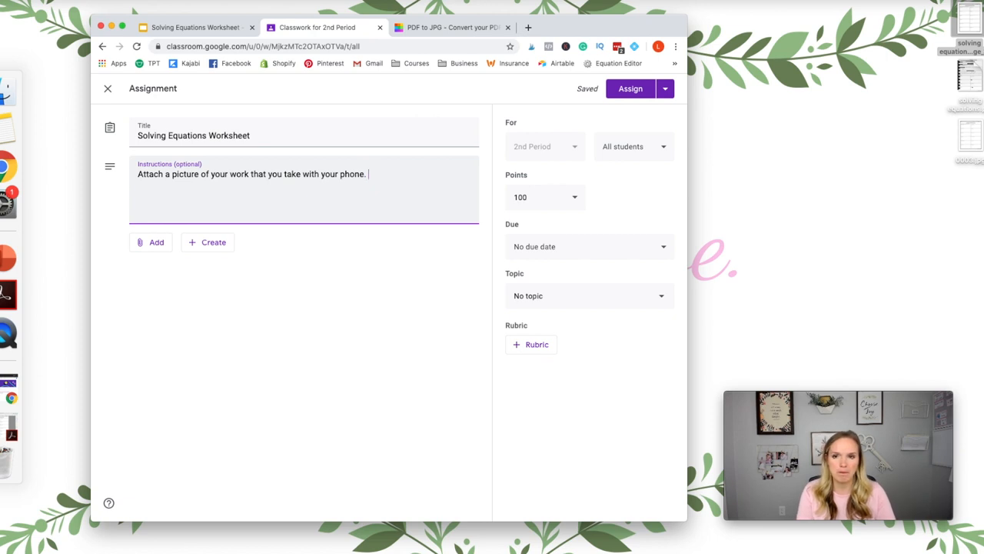
{"action": "type", "text": "Make su"}
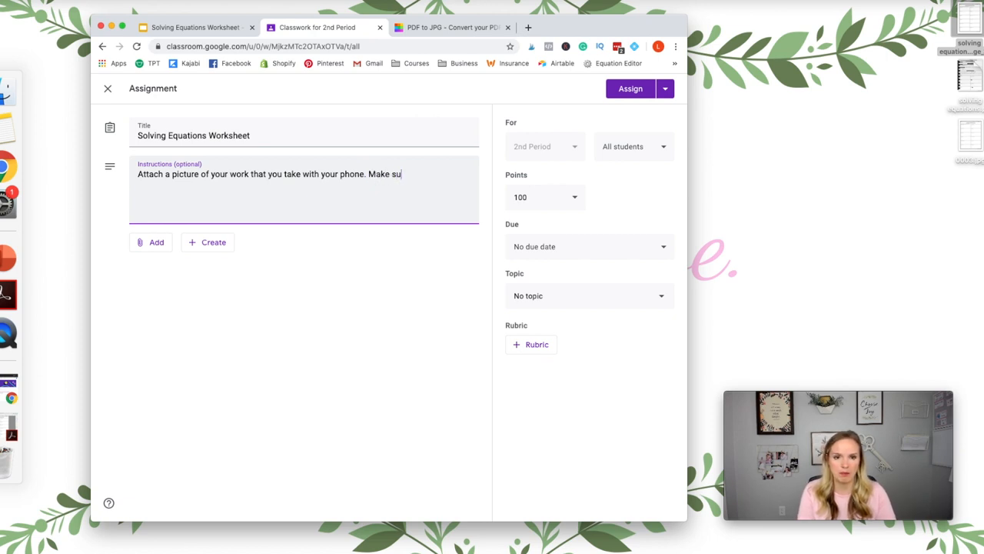
{"action": "type", "text": "re to show all work."}
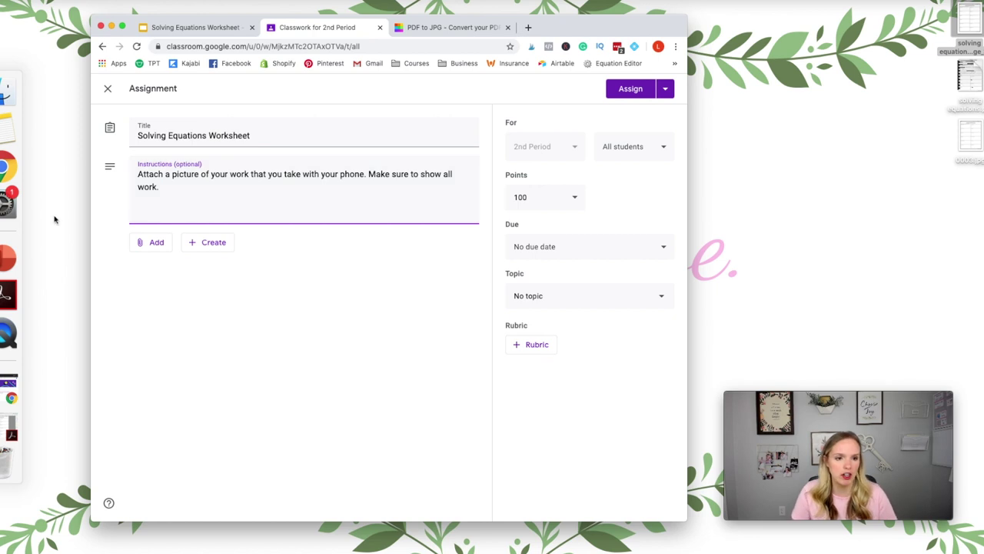
{"action": "left_click", "coordinate": [150, 242]}
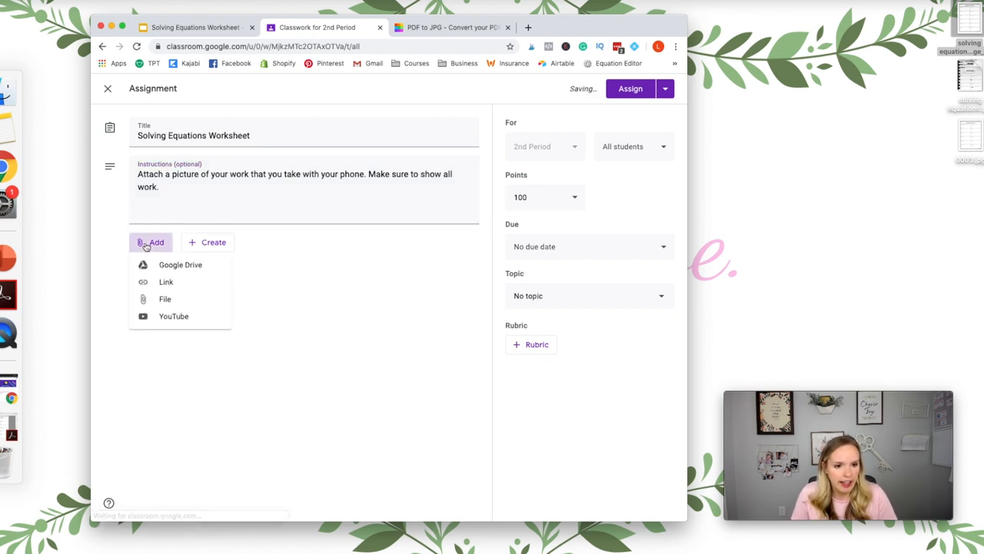
{"action": "left_click", "coordinate": [183, 267]}
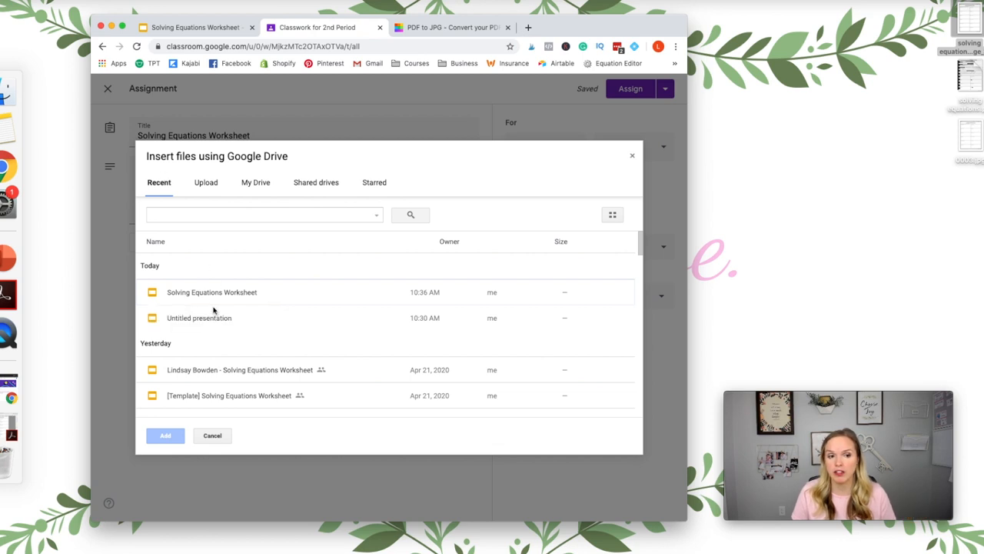
Step: Attach Solving Equations Worksheet as 'Make a copy for each student' and assign it to the class
{"action": "double_click", "coordinate": [205, 293]}
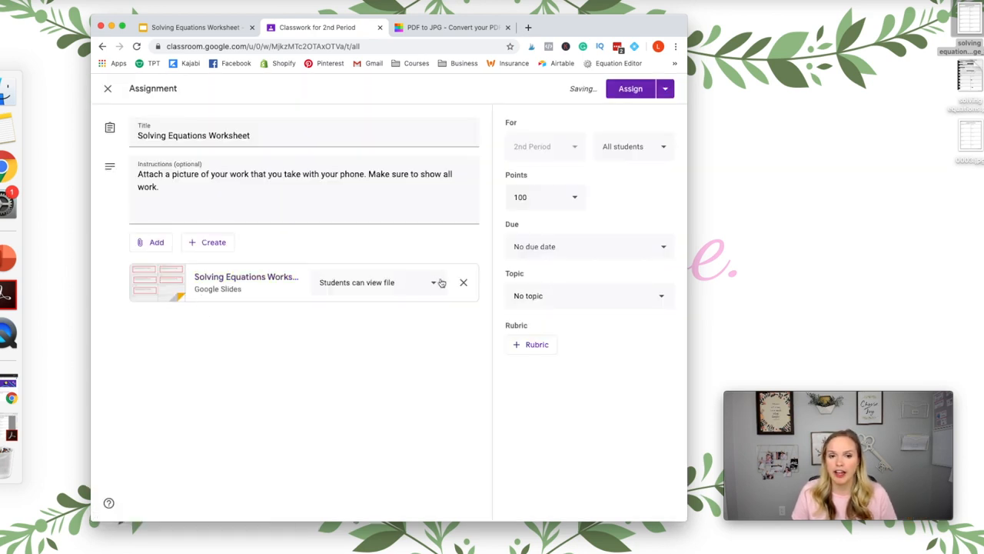
{"action": "left_click", "coordinate": [435, 284]}
{"action": "left_click", "coordinate": [384, 341]}
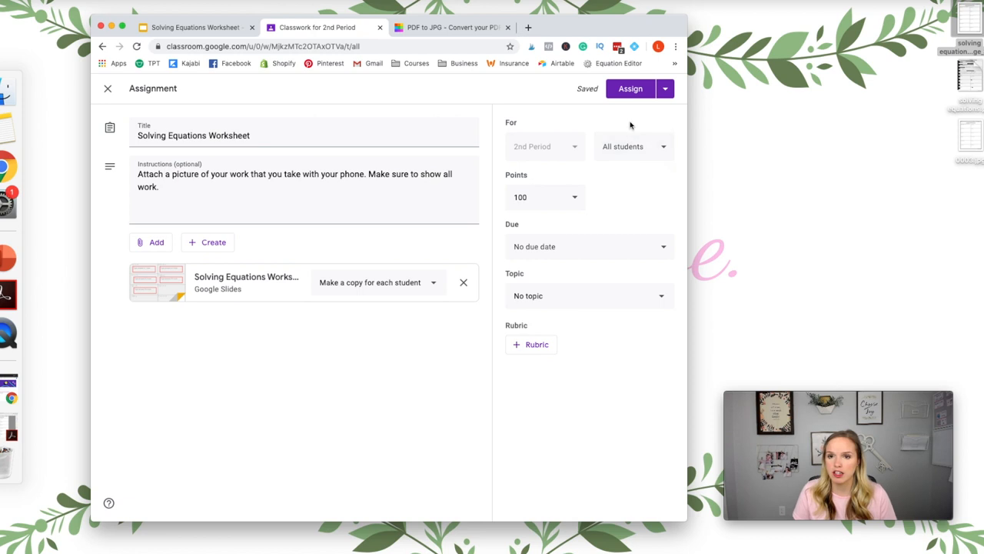
{"action": "left_click", "coordinate": [630, 89]}
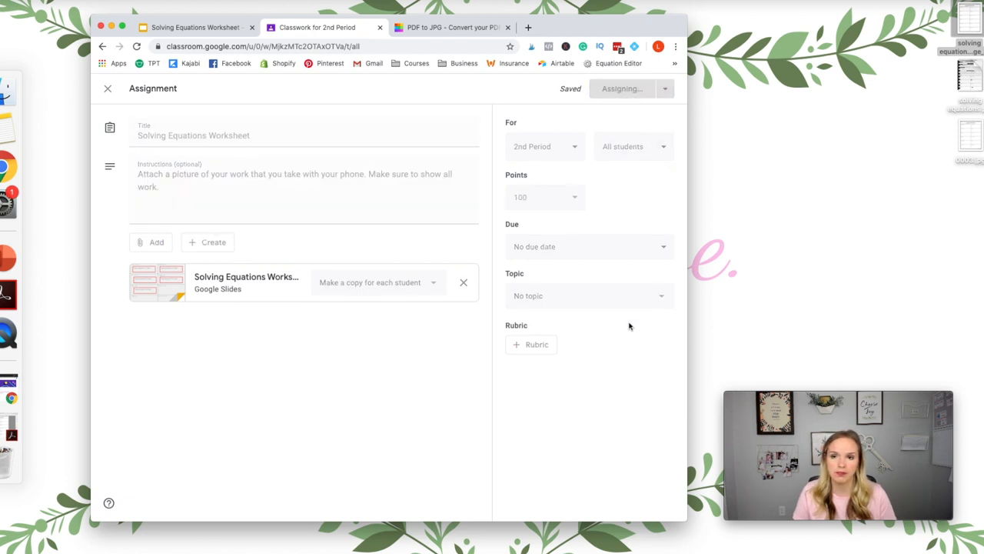
{"action": "left_click", "coordinate": [111, 28]}
Step: Bring up the student's 2nd Period class window and reload the page
{"action": "left_click", "coordinate": [14, 368]}
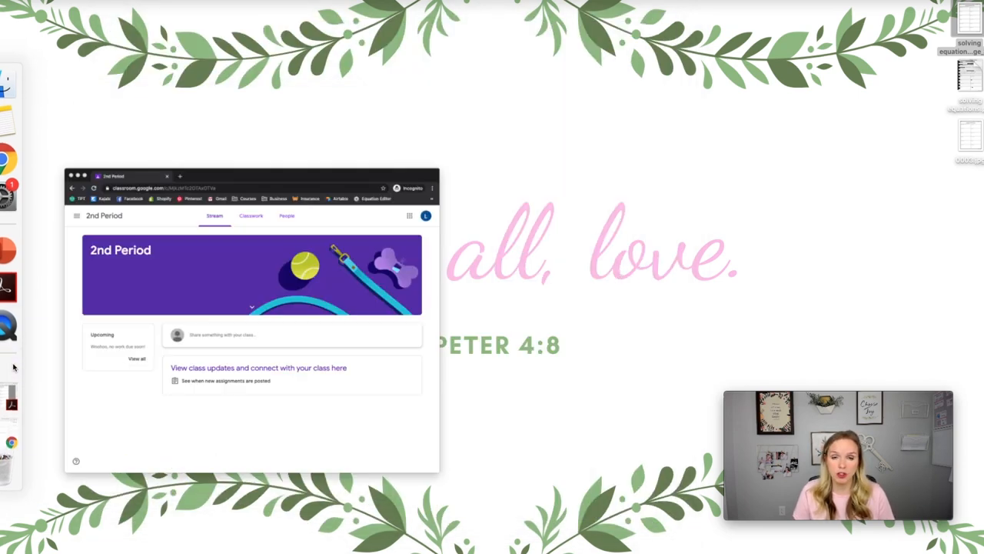
{"action": "left_click_drag", "start_coordinate": [486, 60], "coordinate": [461, 24]}
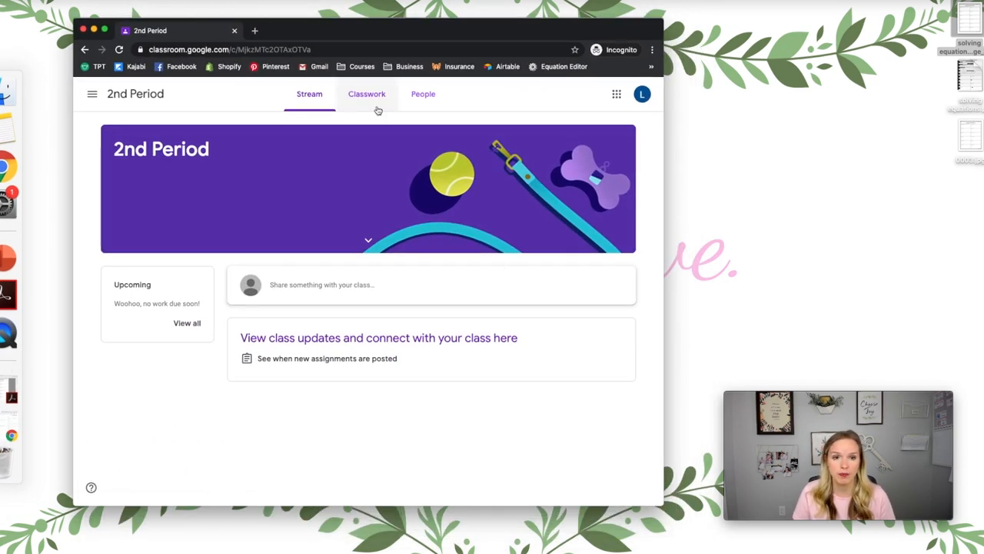
{"action": "left_click", "coordinate": [4, 417]}
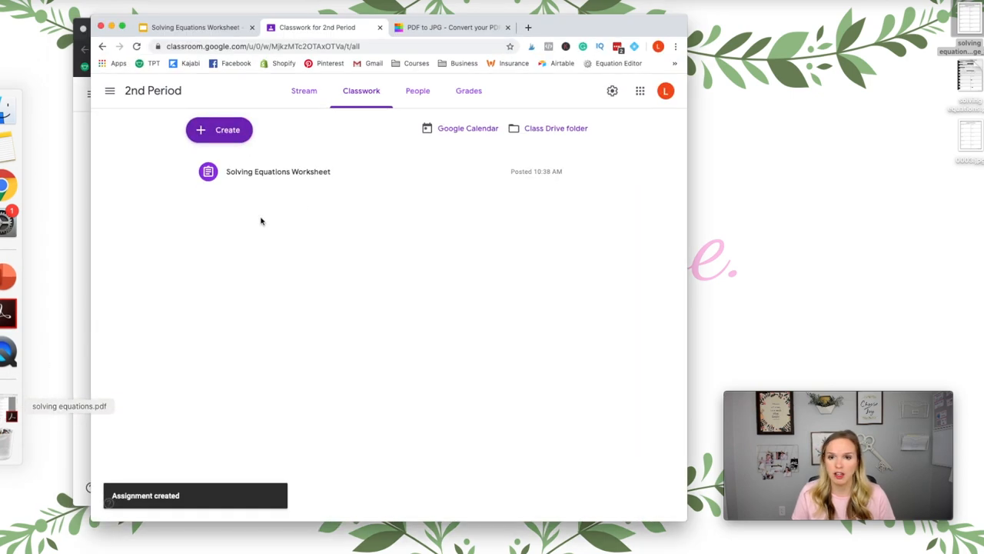
{"action": "left_click", "coordinate": [112, 28]}
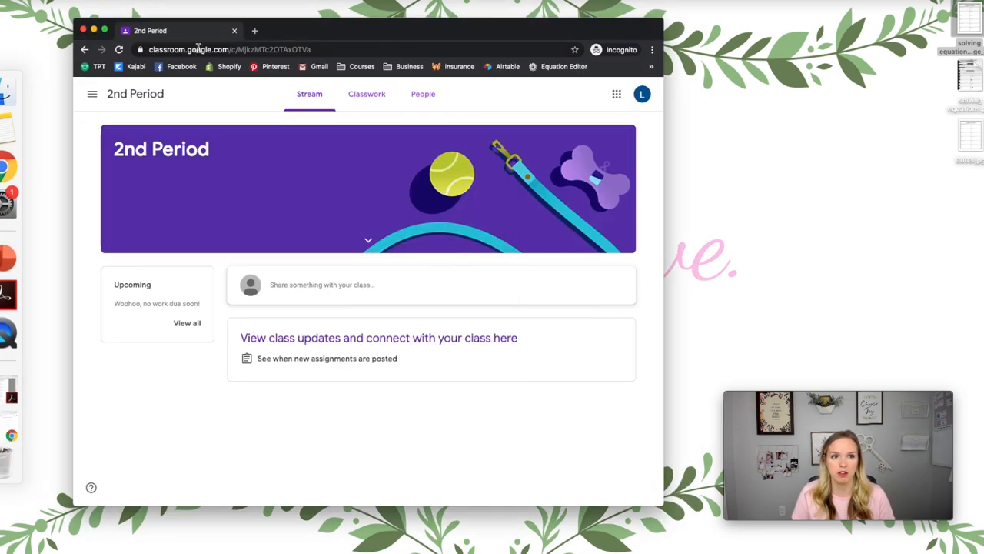
{"action": "left_click", "coordinate": [230, 50]}
{"action": "key", "text": "Return"}
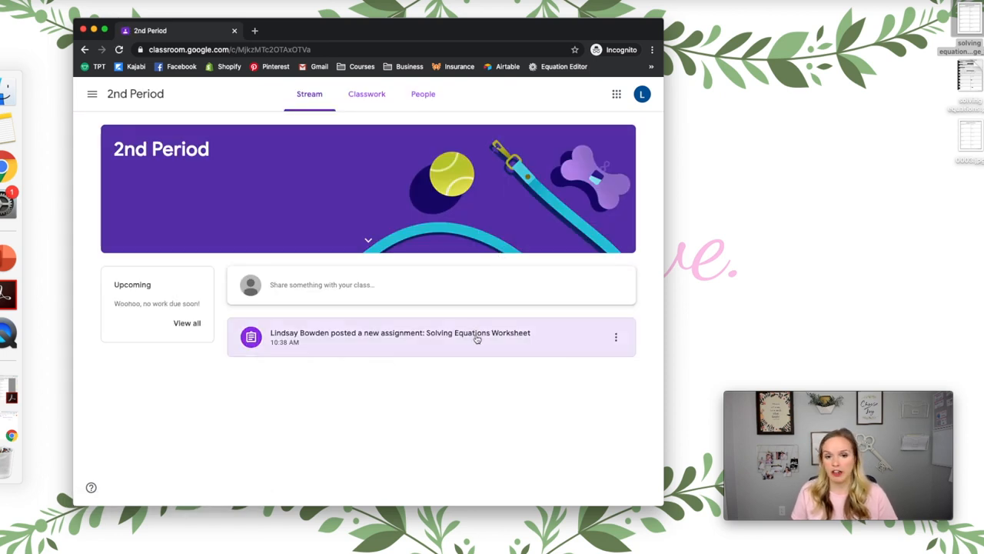
Step: Open the posted Solving Equations Worksheet assignment and the student's own slides copy
{"action": "left_click", "coordinate": [520, 341]}
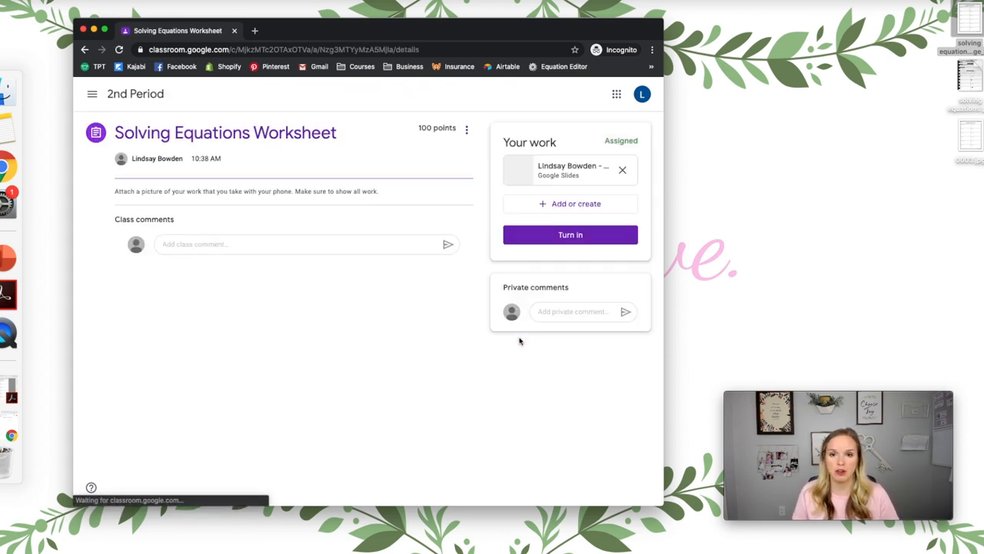
{"action": "left_click", "coordinate": [551, 169]}
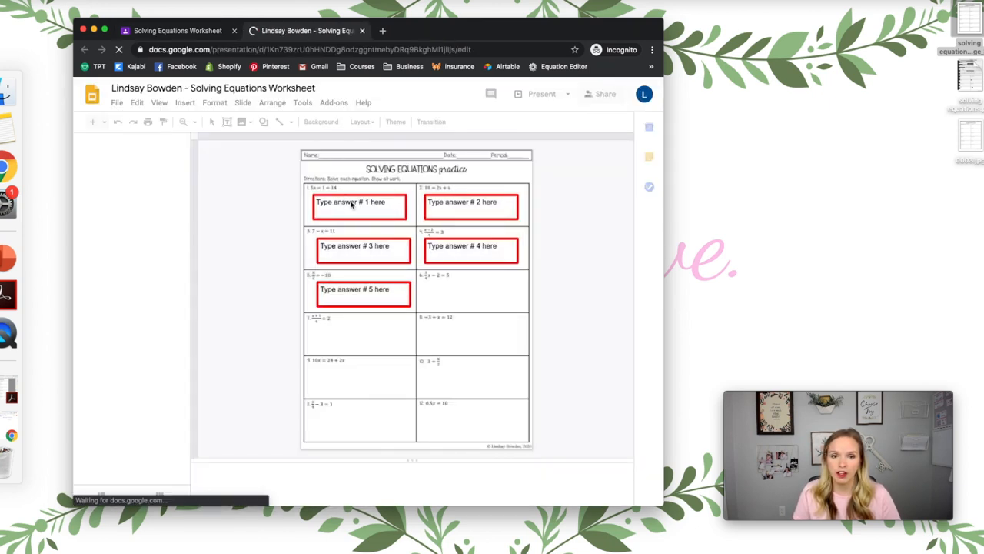
Step: Enter x=3 in answer box 1 and x=6 in answer box 2
{"action": "left_click", "coordinate": [332, 202]}
{"action": "triple_click", "coordinate": [332, 202]}
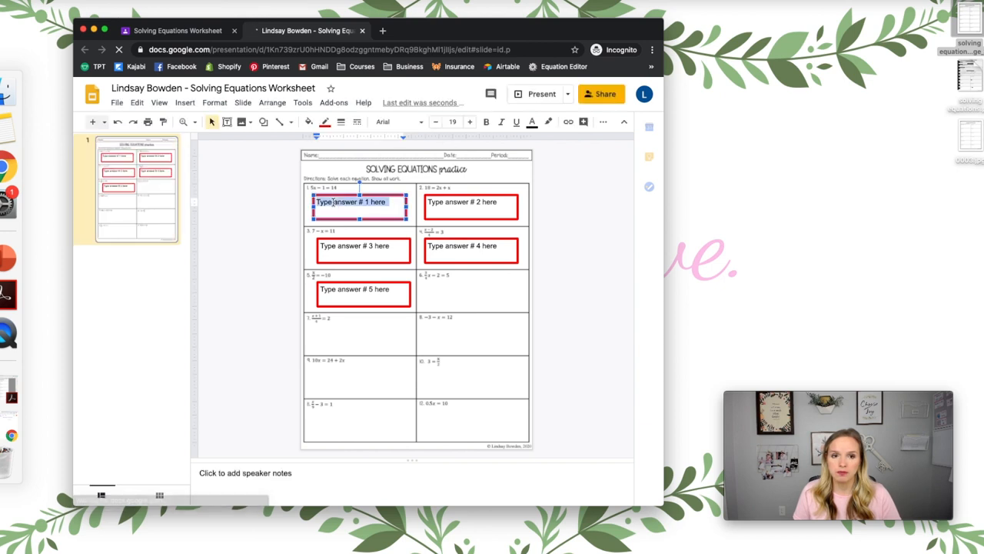
{"action": "type", "text": "x=3"}
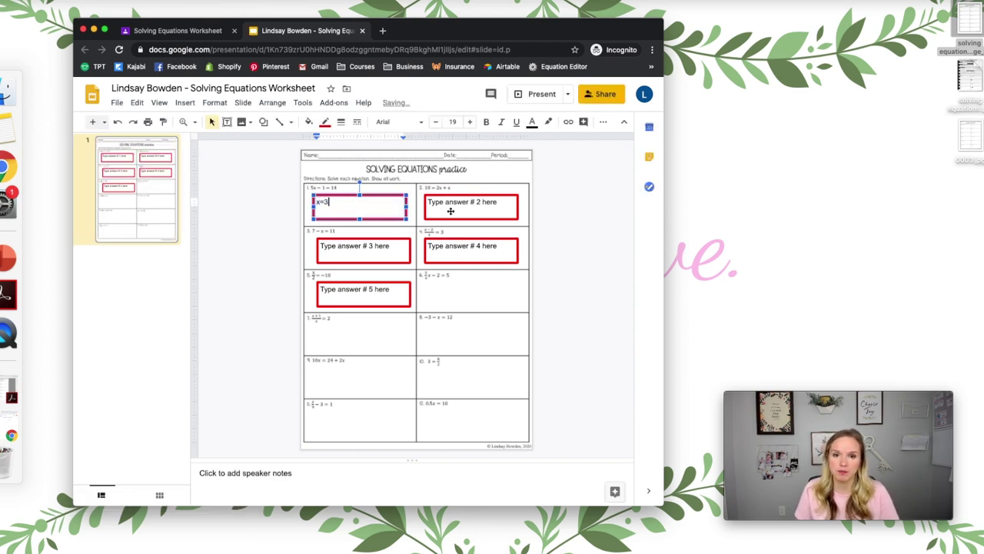
{"action": "left_click", "coordinate": [450, 211]}
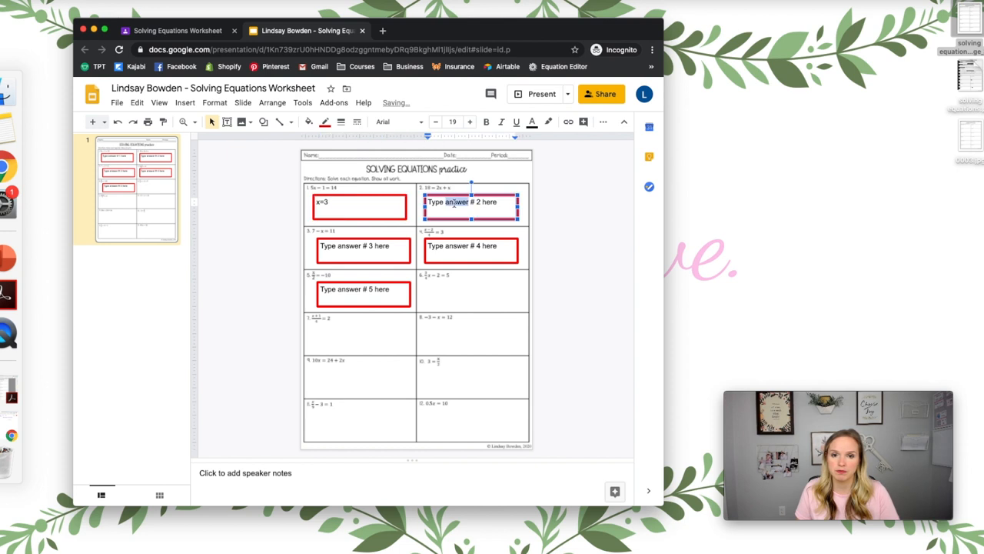
{"action": "triple_click", "coordinate": [450, 211]}
{"action": "type", "text": "x=6"}
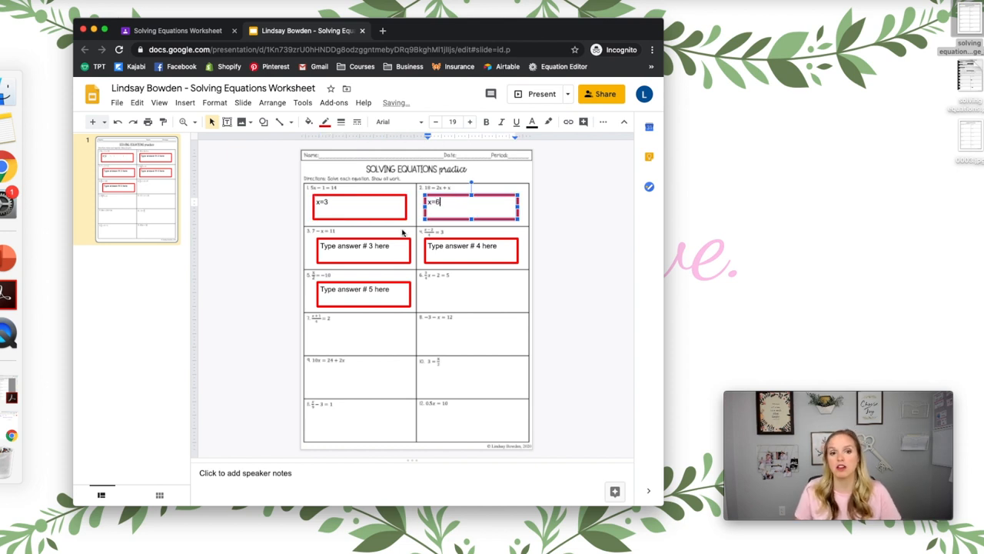
{"action": "left_click", "coordinate": [557, 280]}
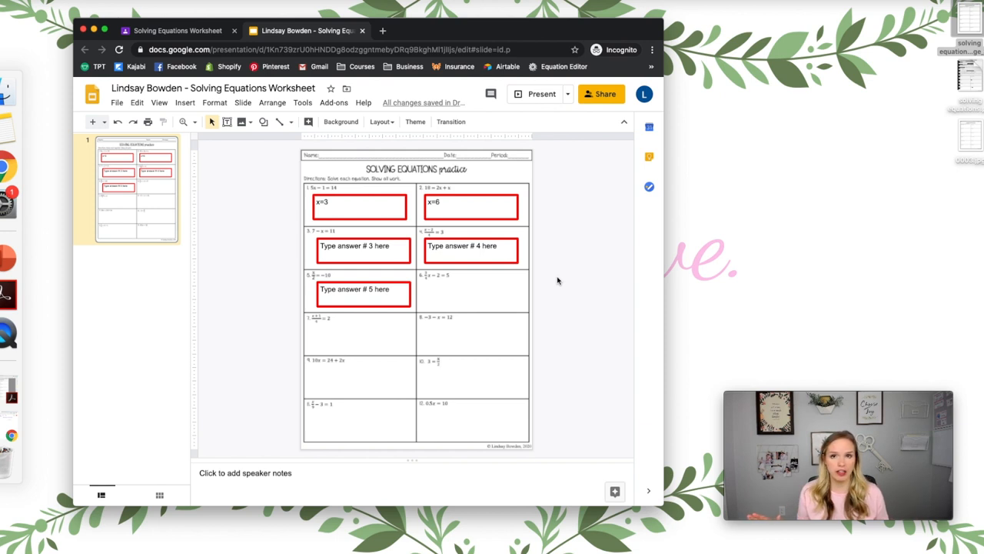
Step: Glance back at the filled-in worksheet and return to the assignment page
{"action": "left_click", "coordinate": [175, 34]}
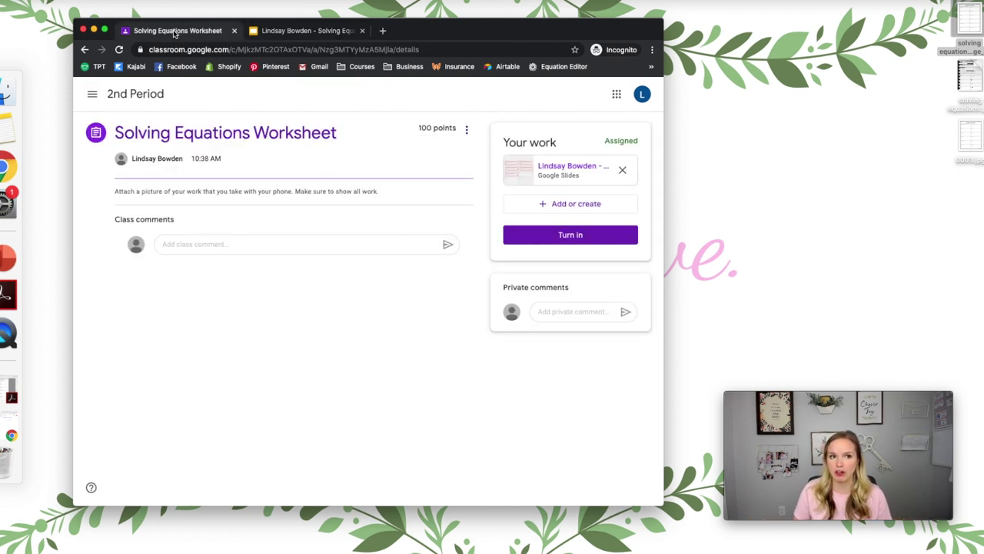
{"action": "left_click", "coordinate": [292, 33]}
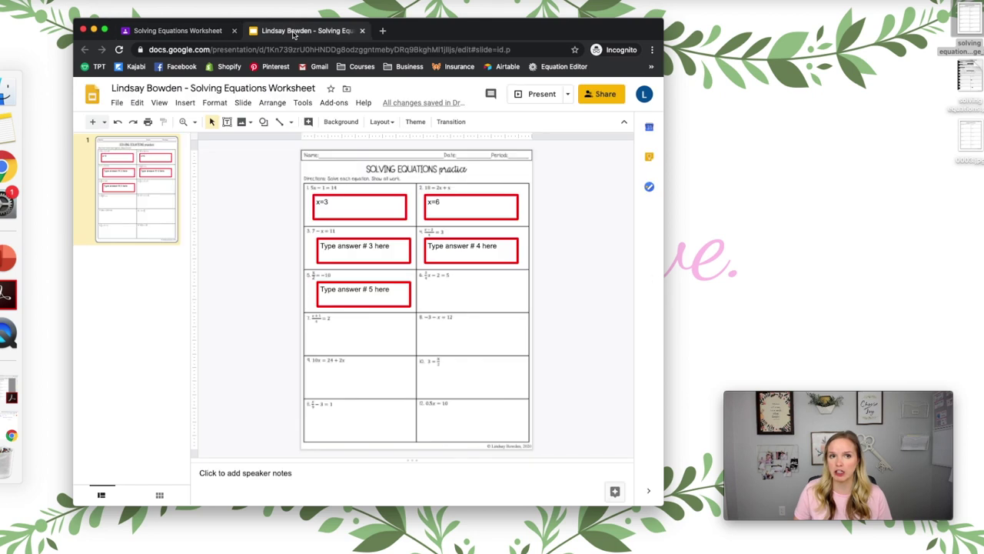
{"action": "left_click", "coordinate": [201, 33]}
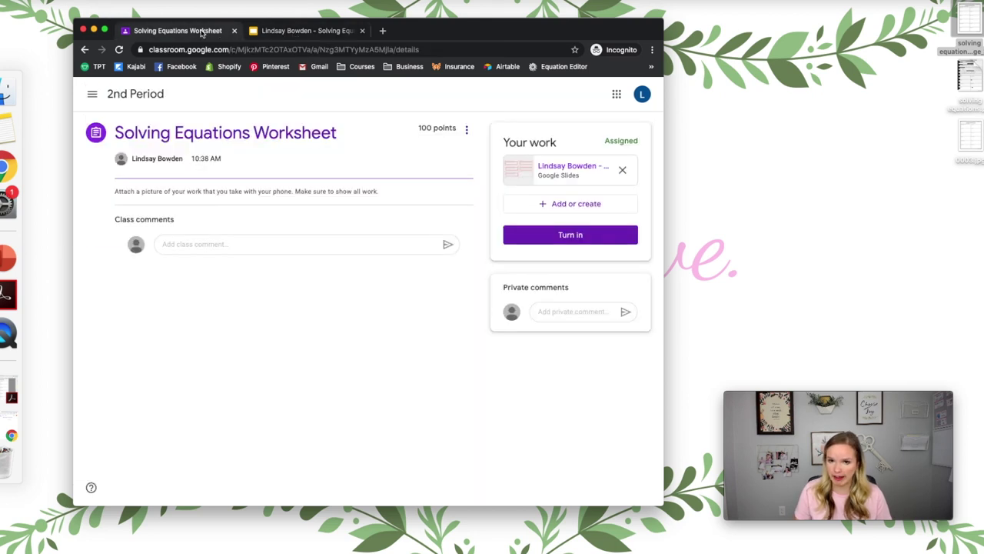
Step: Upload the photo 0003.jpg from the computer as additional work
{"action": "left_click", "coordinate": [574, 209]}
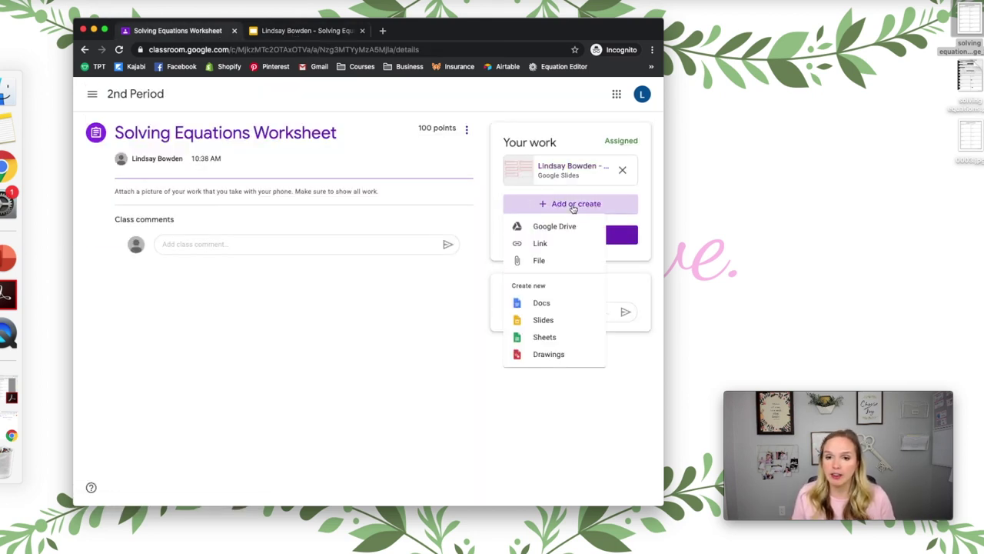
{"action": "left_click", "coordinate": [554, 261]}
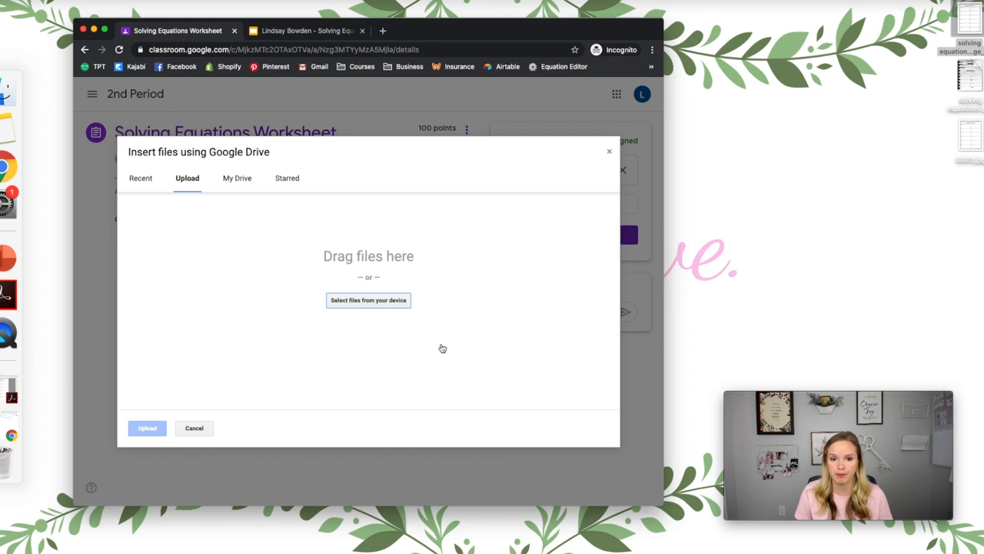
{"action": "mouse_move", "coordinate": [970, 137]}
{"action": "left_mouse_down"}
{"action": "mouse_move", "coordinate": [365, 296]}
{"action": "mouse_move", "coordinate": [354, 285]}
{"action": "left_mouse_up"}
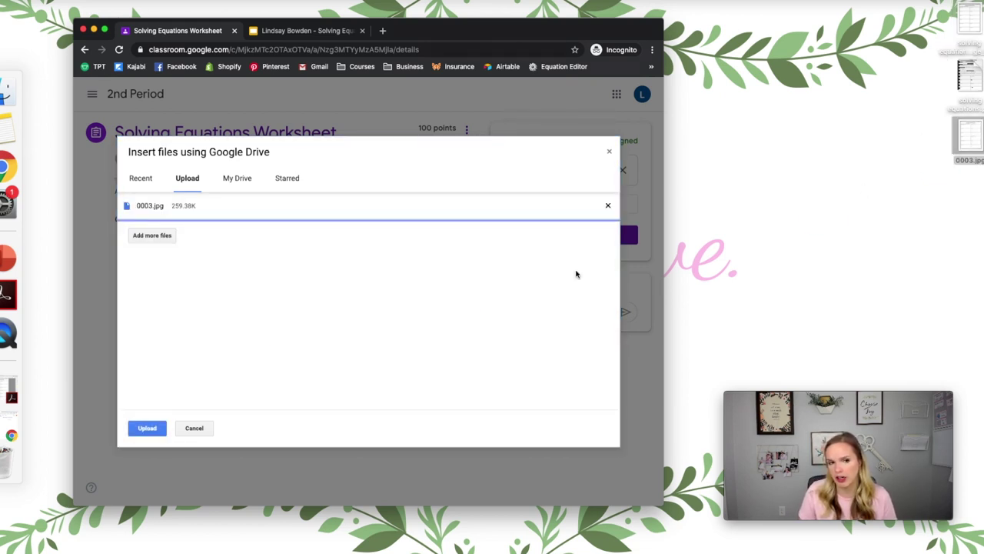
{"action": "left_click", "coordinate": [149, 431]}
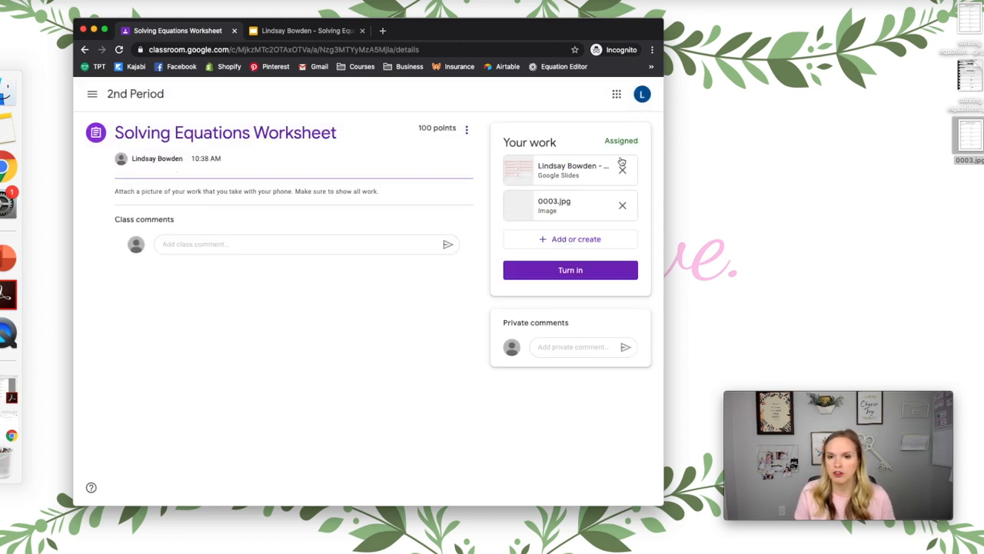
Step: Turn in the assignment, confirm, and close the student's browser window
{"action": "left_click", "coordinate": [594, 270]}
{"action": "left_click", "coordinate": [475, 340]}
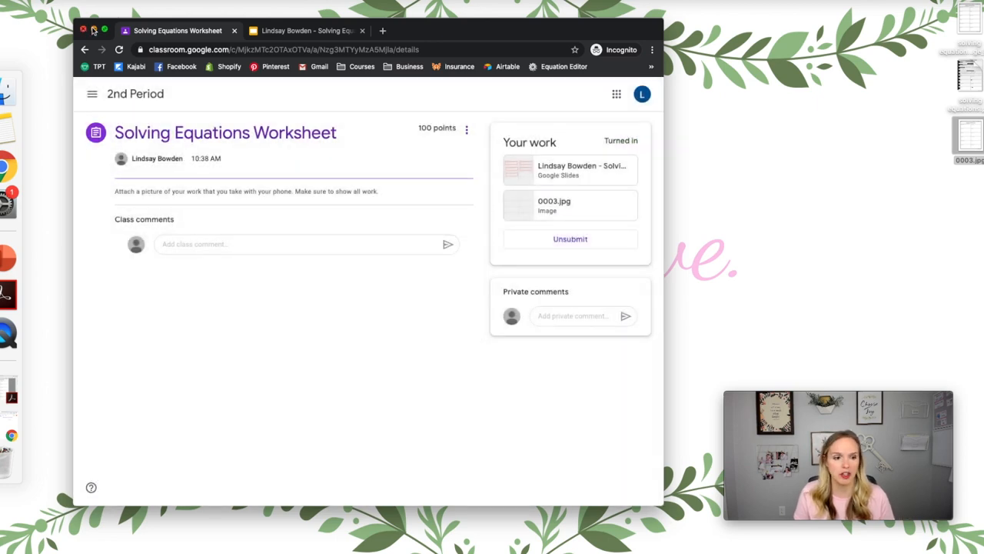
{"action": "left_click", "coordinate": [93, 30]}
{"action": "left_click", "coordinate": [11, 404]}
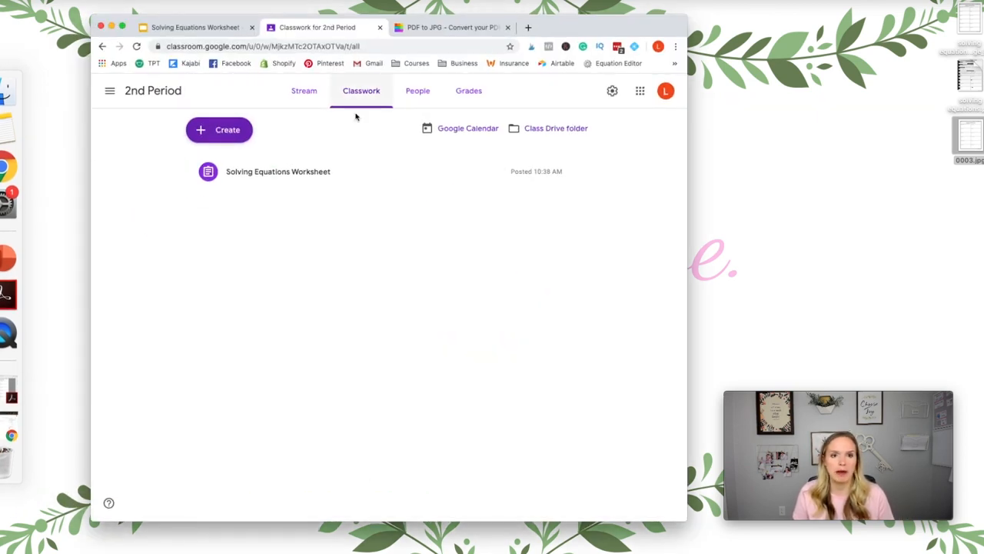
Step: Open the assignment's Turned in work, the student's submission, and the attached 0003.jpg
{"action": "left_click", "coordinate": [308, 170]}
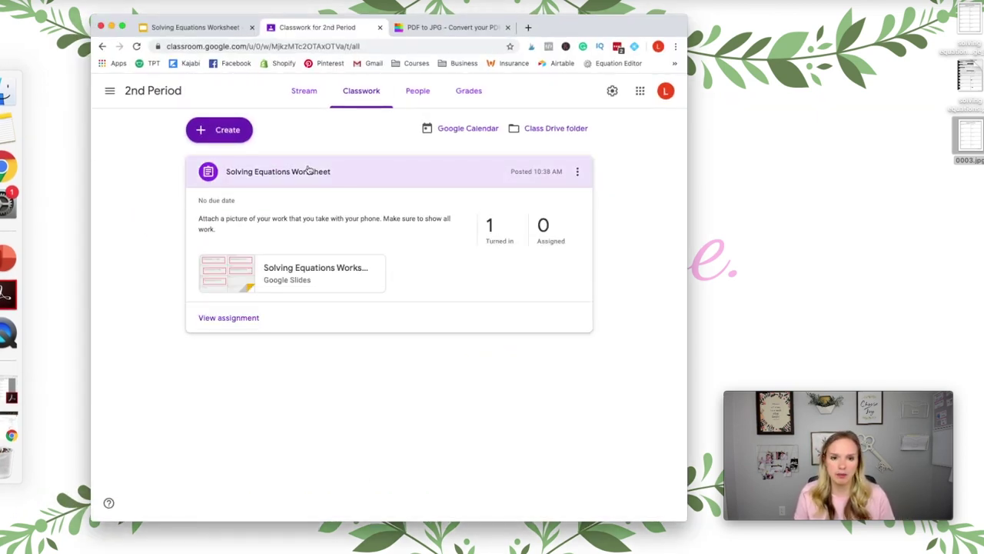
{"action": "left_click", "coordinate": [492, 228]}
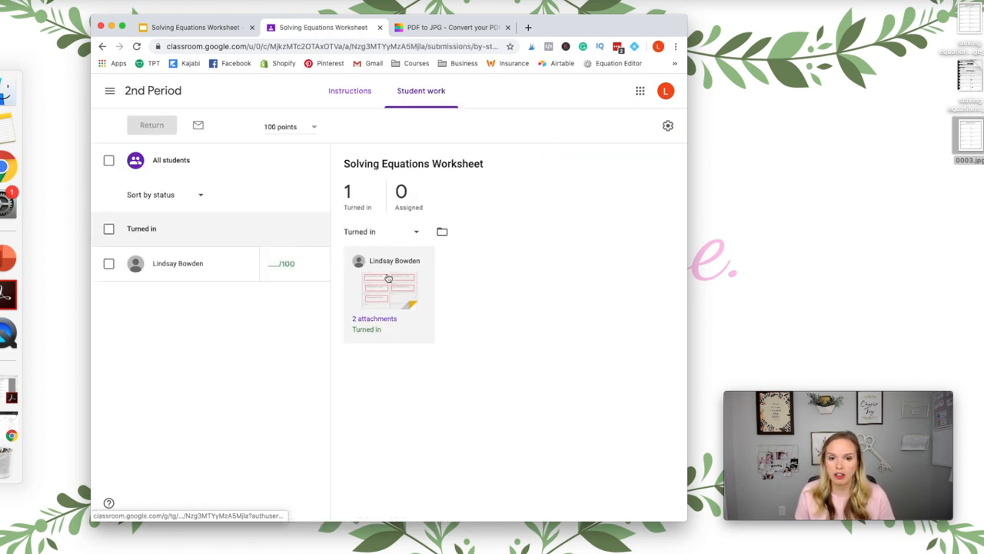
{"action": "left_click", "coordinate": [387, 277]}
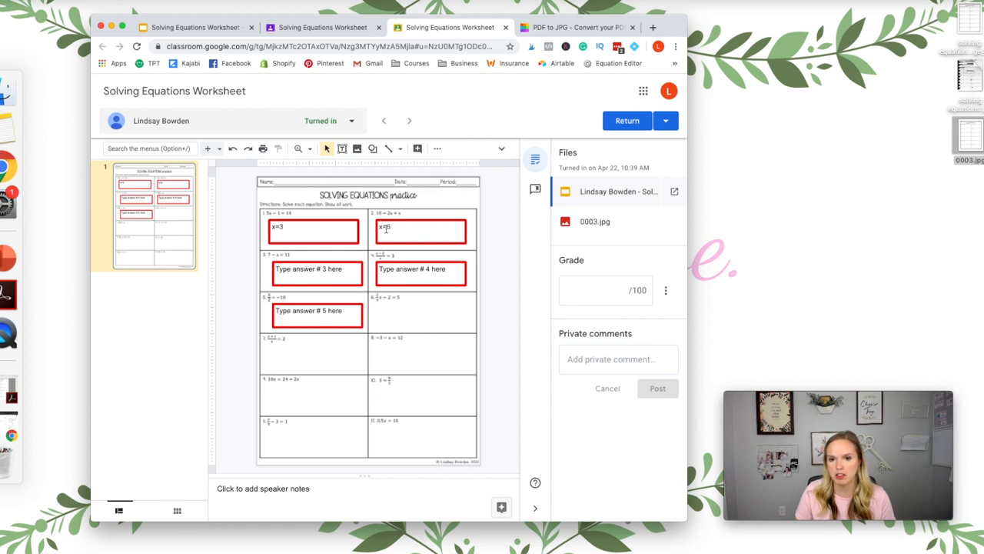
{"action": "left_click", "coordinate": [593, 225]}
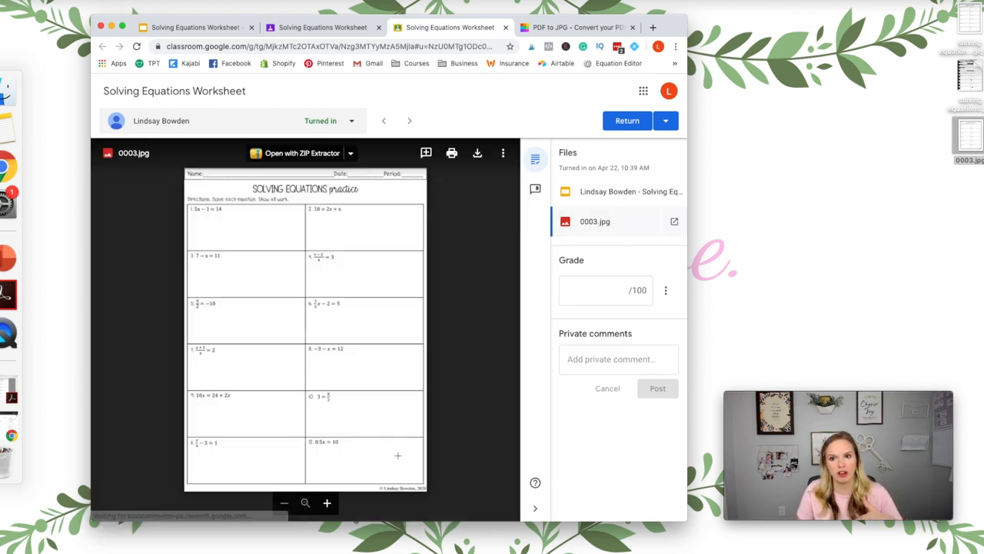
Step: Return to the student's worksheet slides and start a private comment saying check #5
{"action": "left_click", "coordinate": [588, 202]}
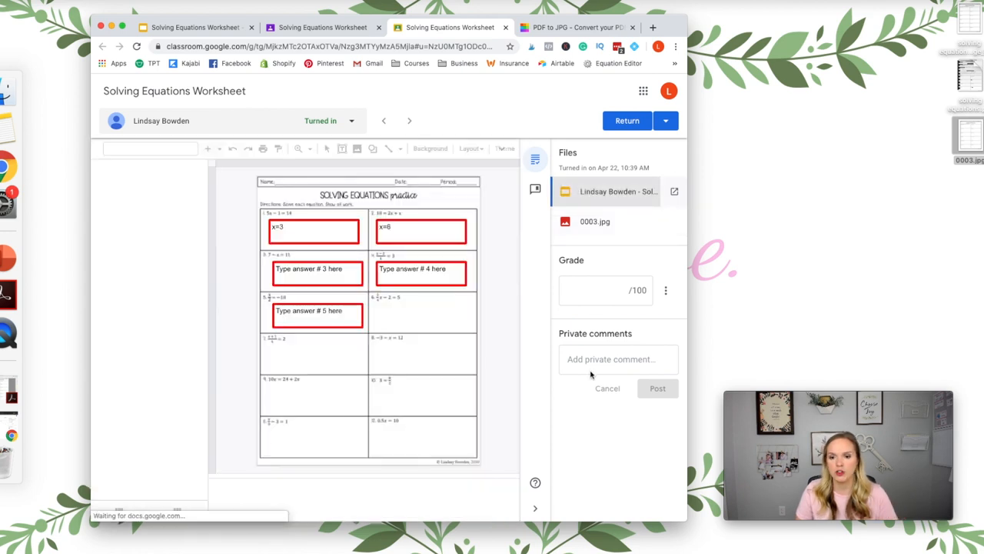
{"action": "left_click", "coordinate": [587, 358]}
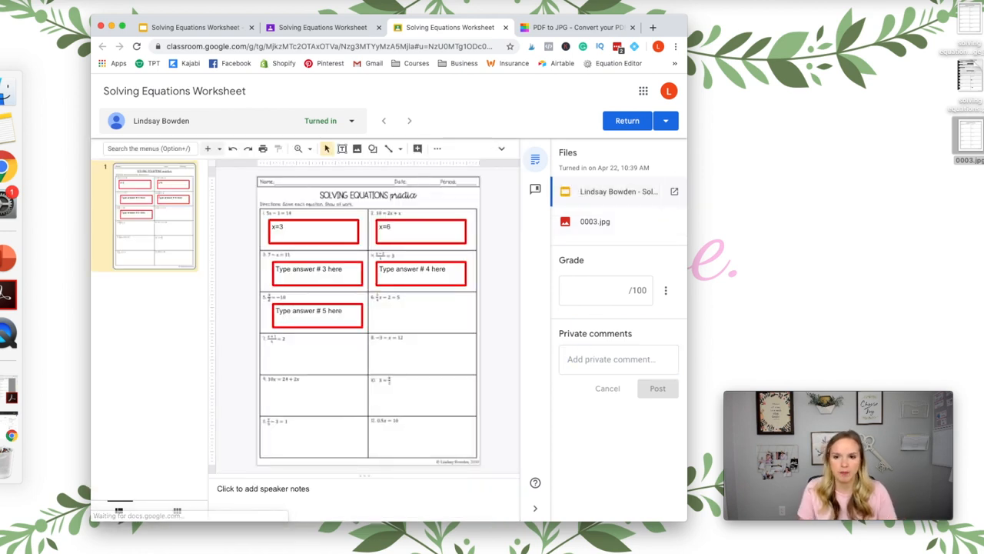
{"action": "left_click", "coordinate": [588, 359]}
{"action": "type", "text": "check"}
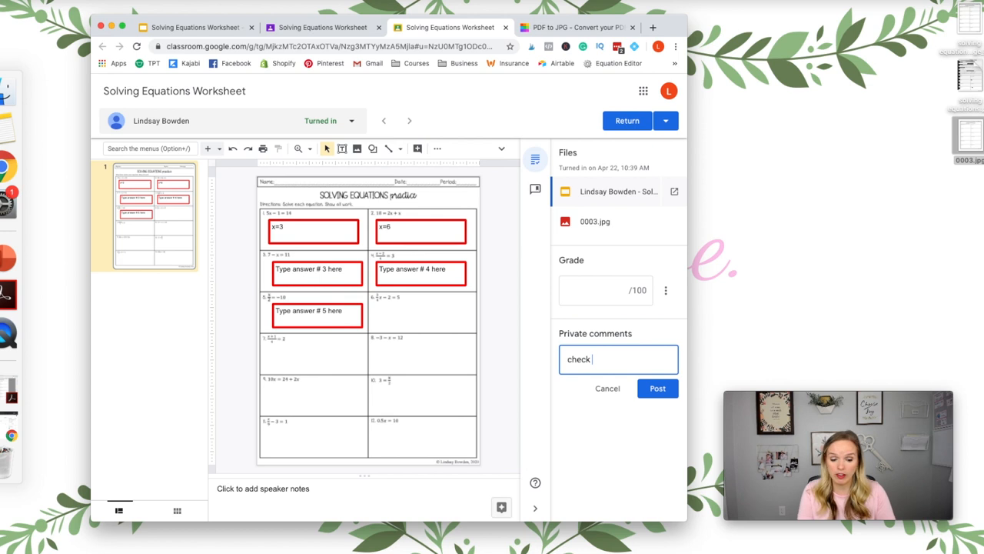